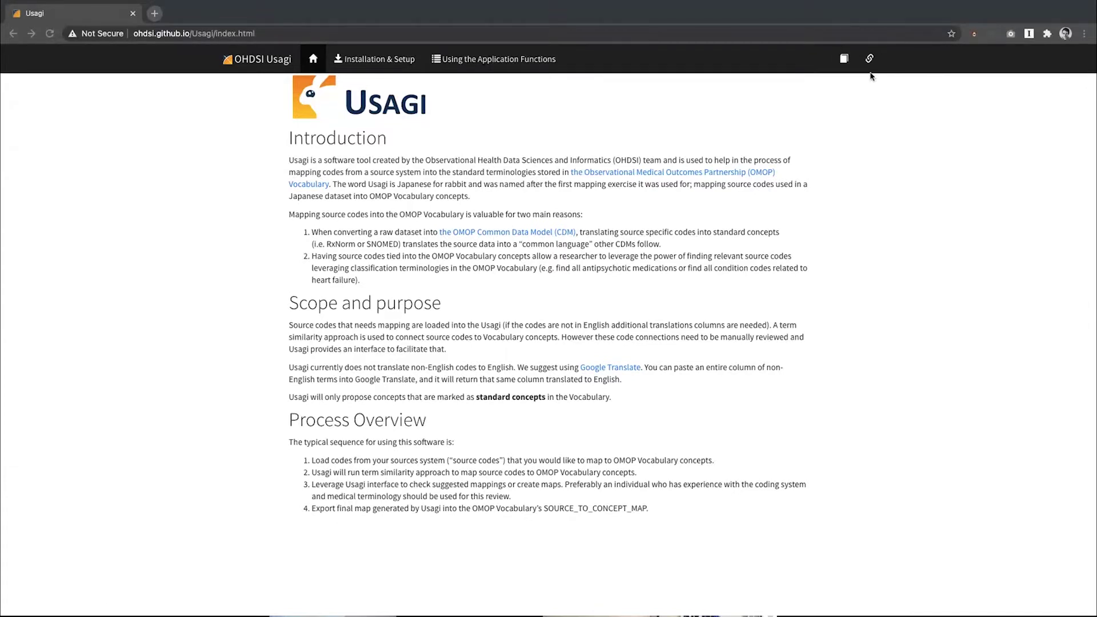
# Open the Usagi GitHub repository and view the release page for Usagi v1.4.3.
pyautogui.click(870, 59)
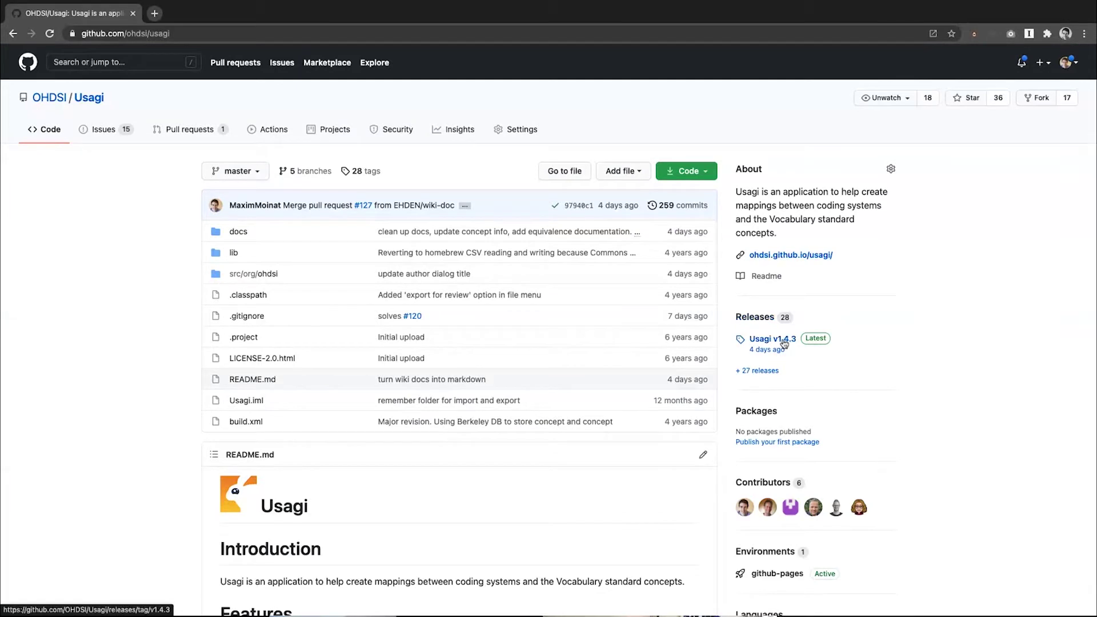
pyautogui.click(785, 343)
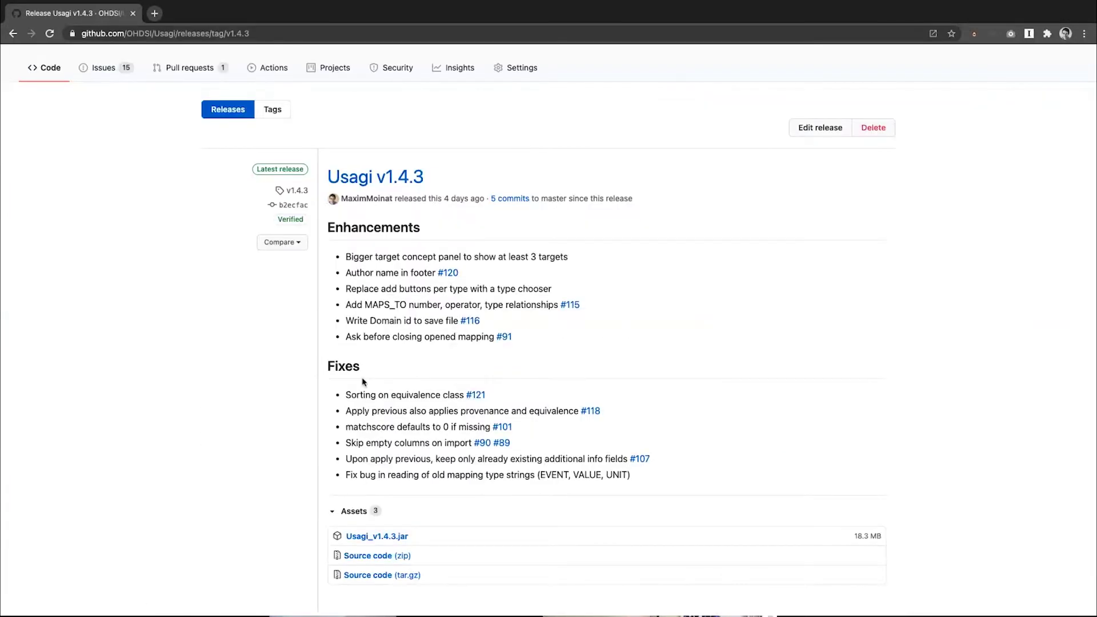
# Switch to the Usagi-tutorial folder in Finder, run launchUsagi and save the author's name.
pyautogui.hotkey('ctrl', 'Left')
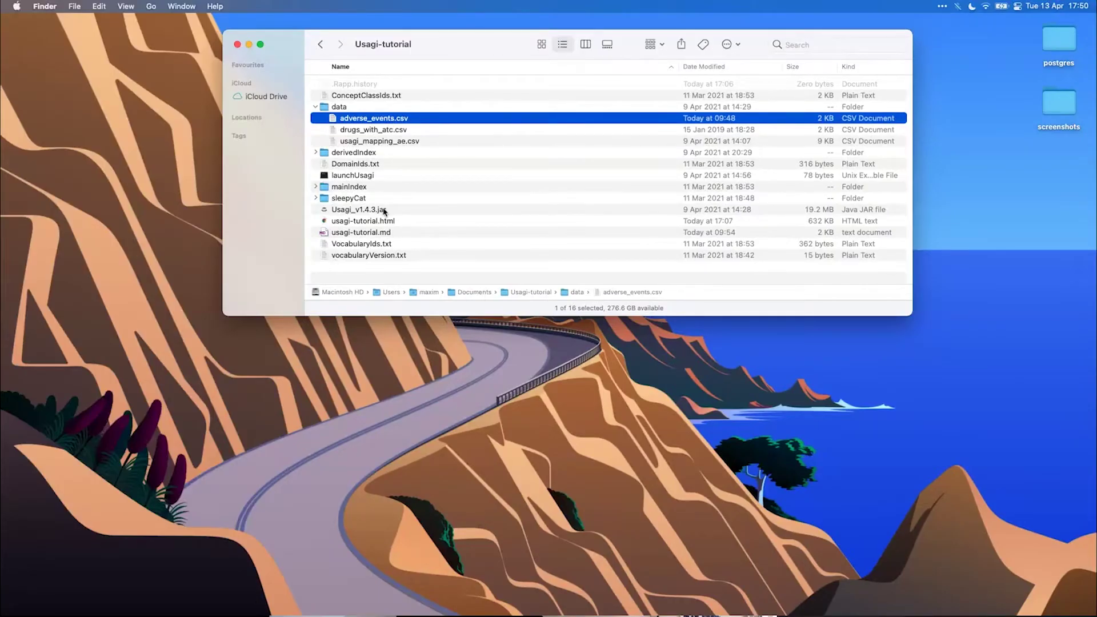
pyautogui.doubleClick(366, 176)
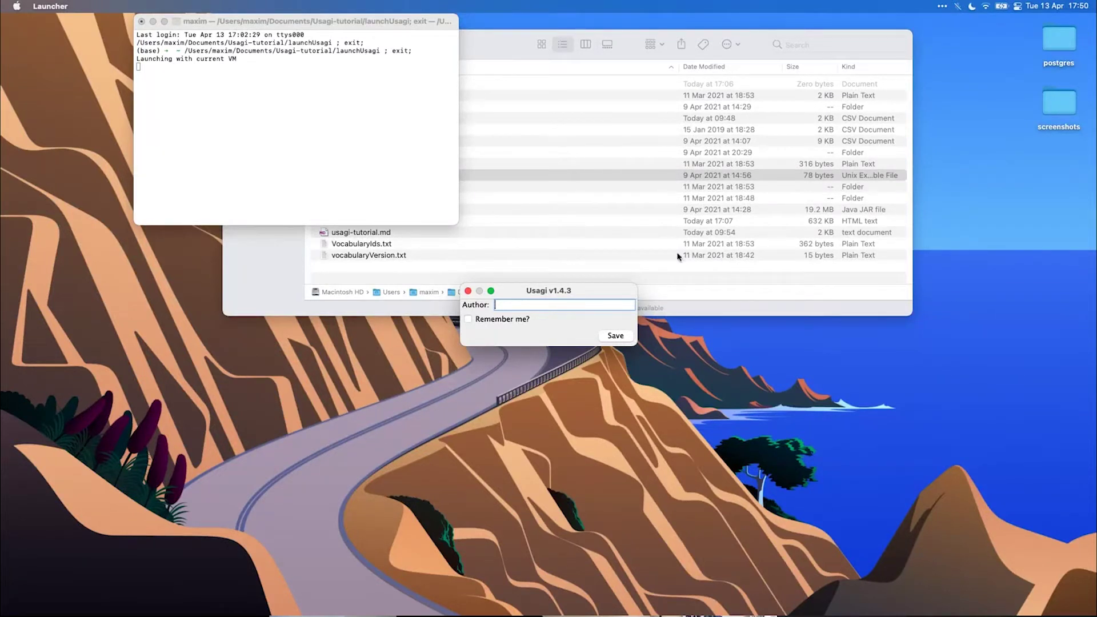
pyautogui.moveTo(612, 295); pyautogui.dragTo(611, 295)
pyautogui.write('maxim')
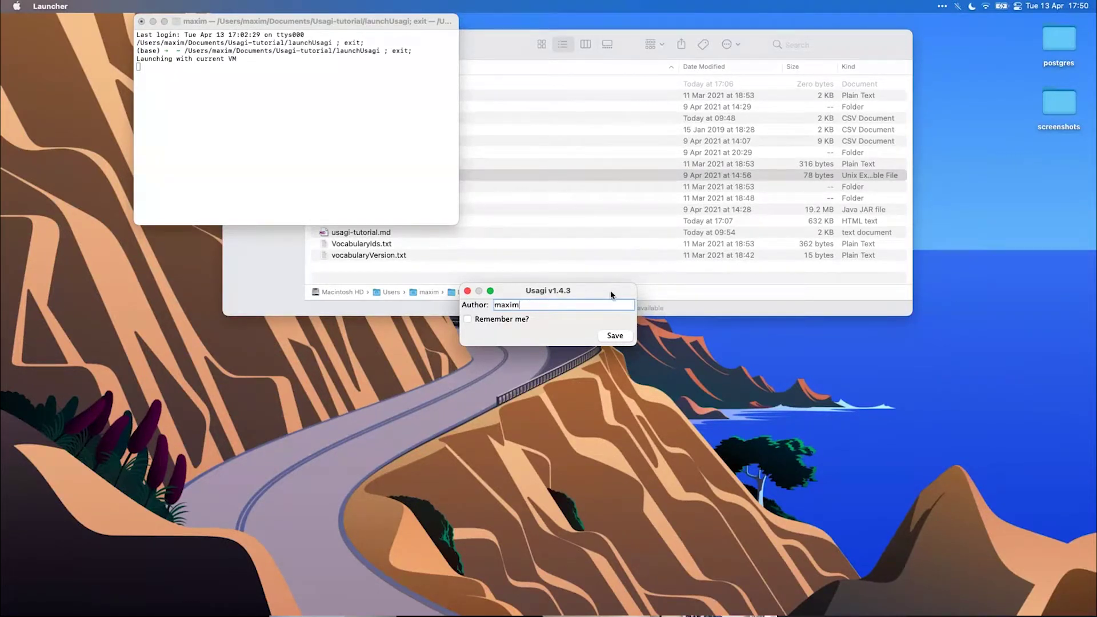
pyautogui.click(615, 337)
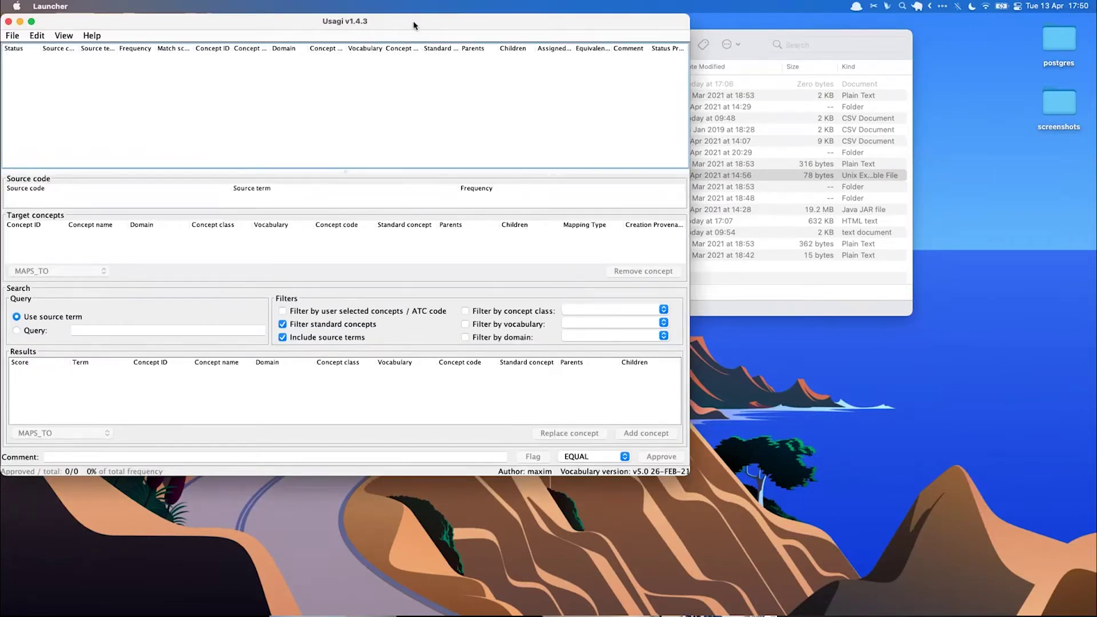
# Enlarge the Usagi v1.4.3 window to fill the screen.
pyautogui.moveTo(416, 25); pyautogui.dragTo(567, 30)
pyautogui.moveTo(321, 31); pyautogui.dragTo(294, 35)
pyautogui.doubleClick(294, 33)
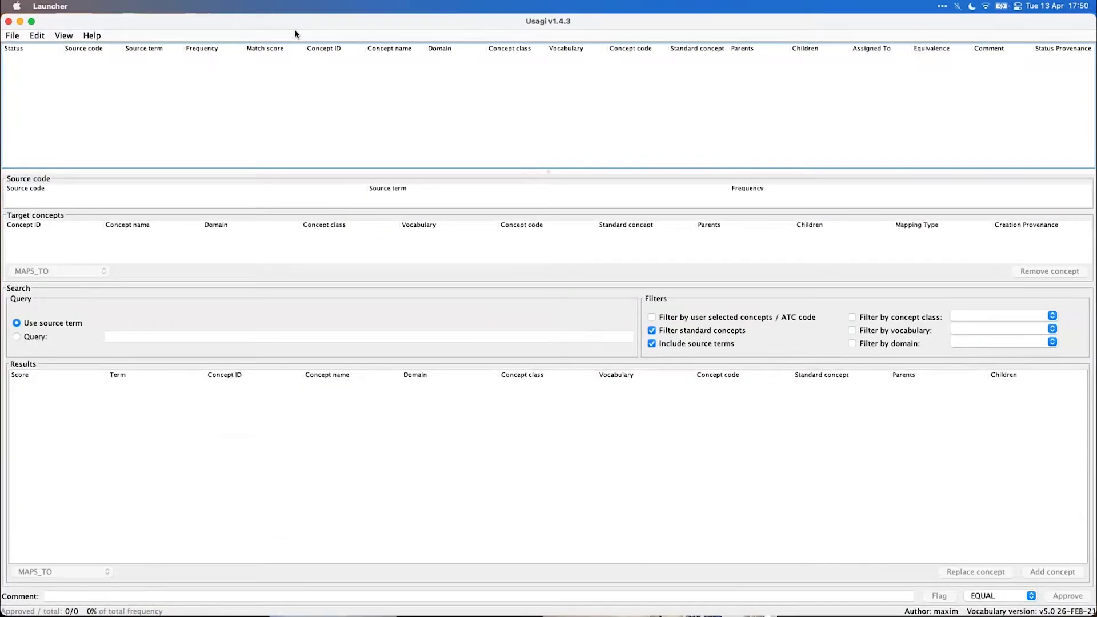
# Start a code import from adverse_events.csv in the data folder.
pyautogui.click(12, 36)
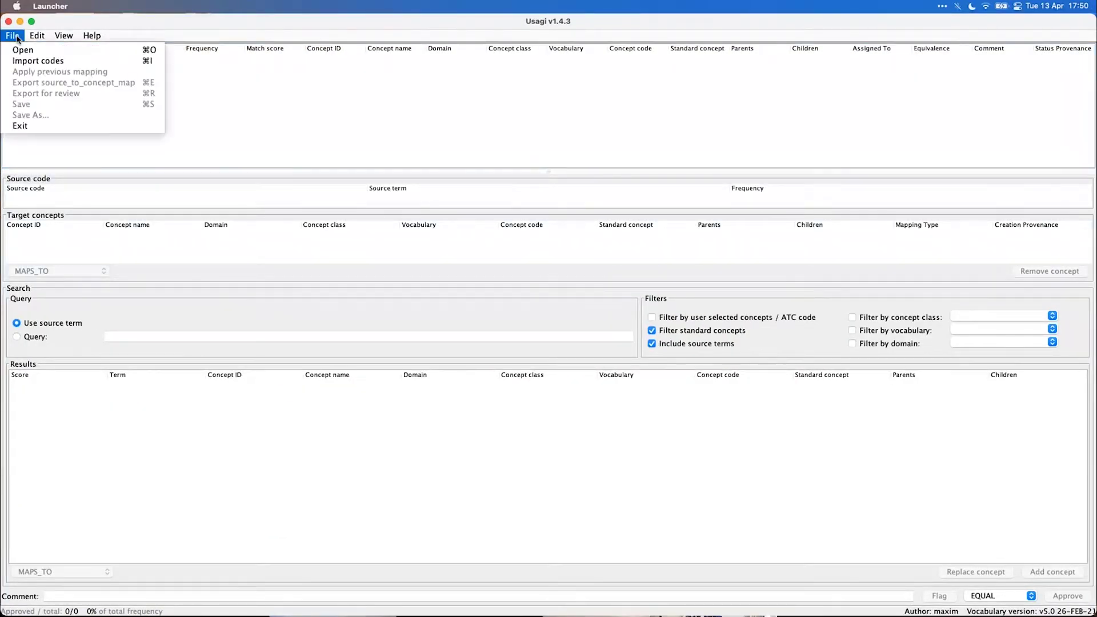
pyautogui.click(42, 62)
pyautogui.doubleClick(426, 263)
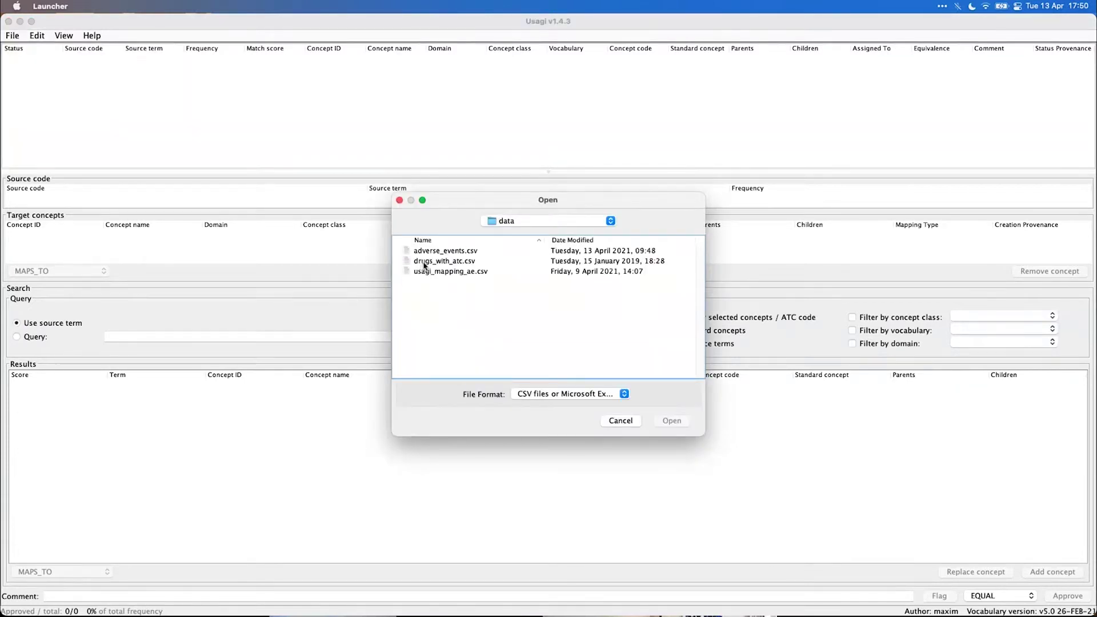
pyautogui.click(478, 251)
pyautogui.click(673, 422)
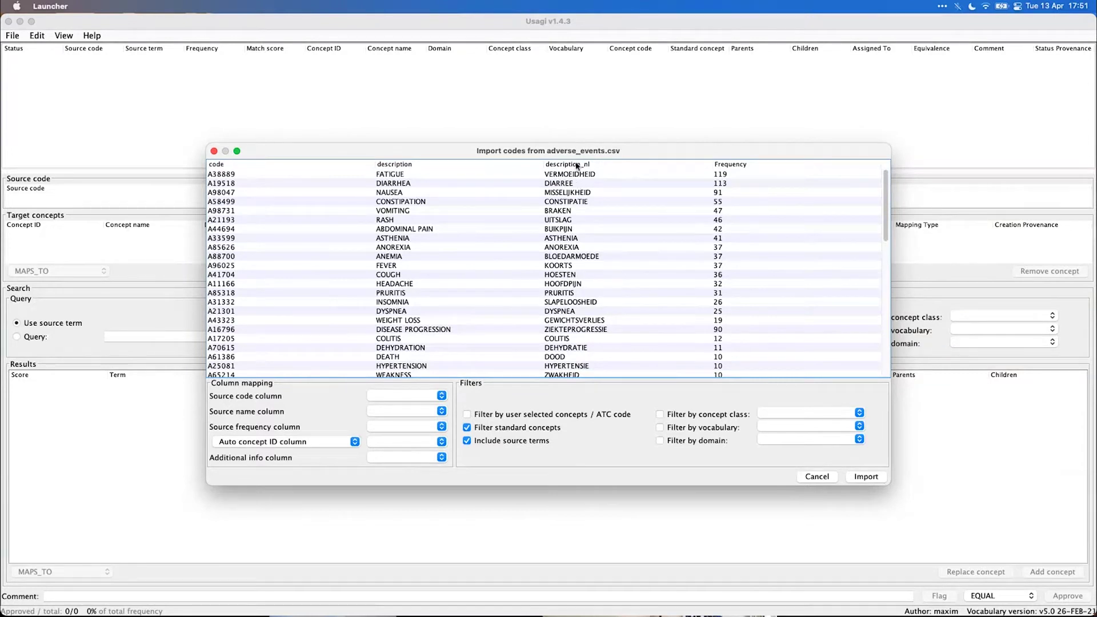
# Map the import columns: source code to code, name to description, frequency to Frequency, and additional info to description_nl.
pyautogui.click(399, 396)
pyautogui.click(396, 405)
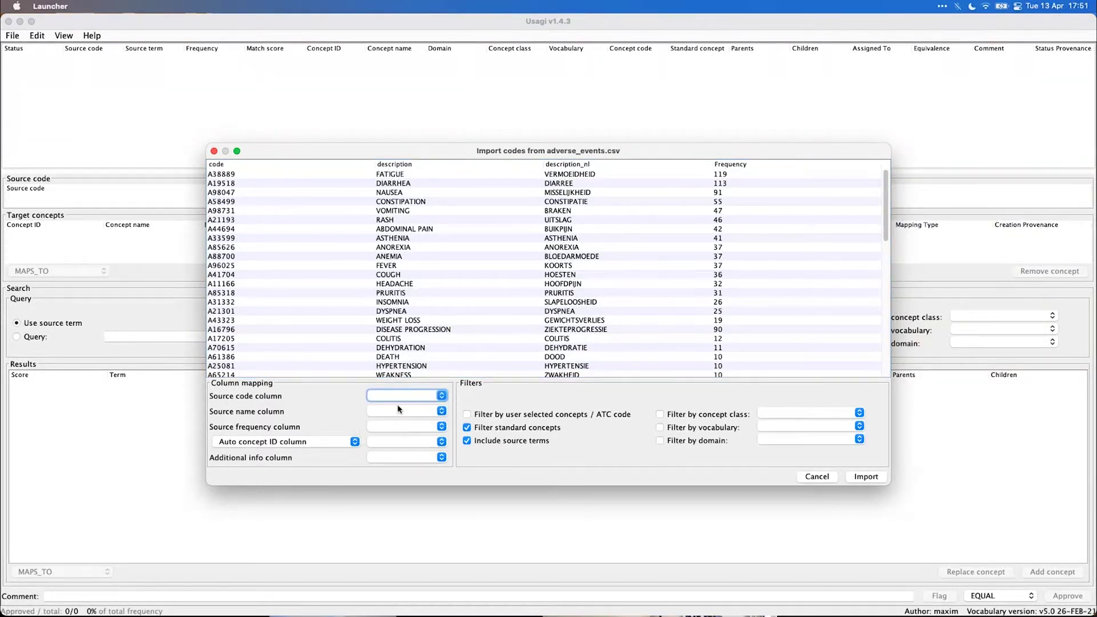
pyautogui.click(400, 412)
pyautogui.click(414, 431)
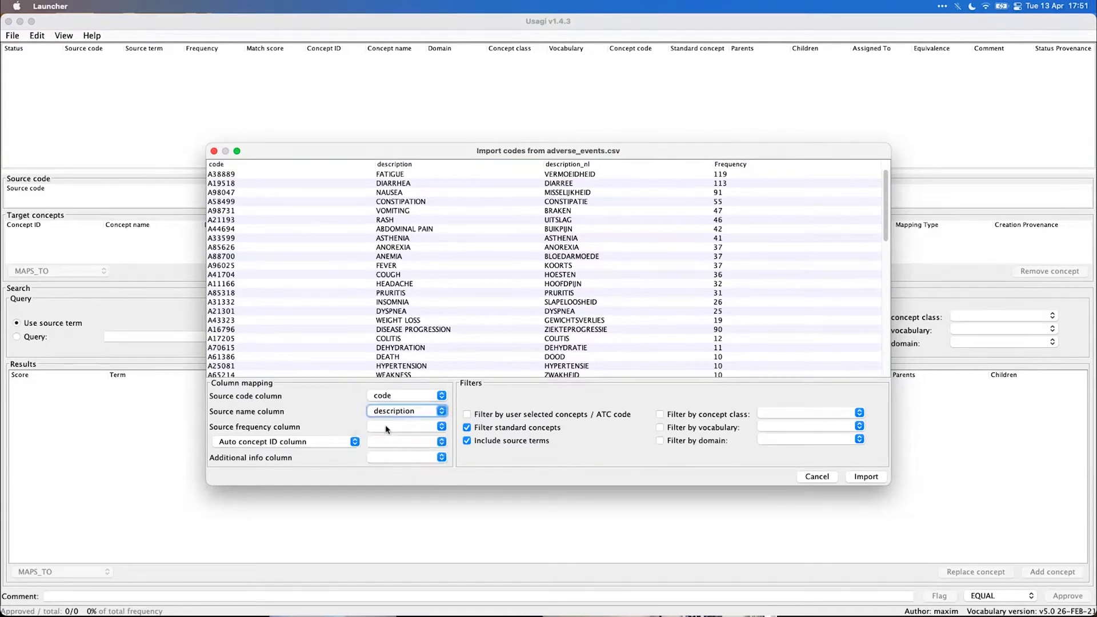
pyautogui.click(412, 428)
pyautogui.click(418, 468)
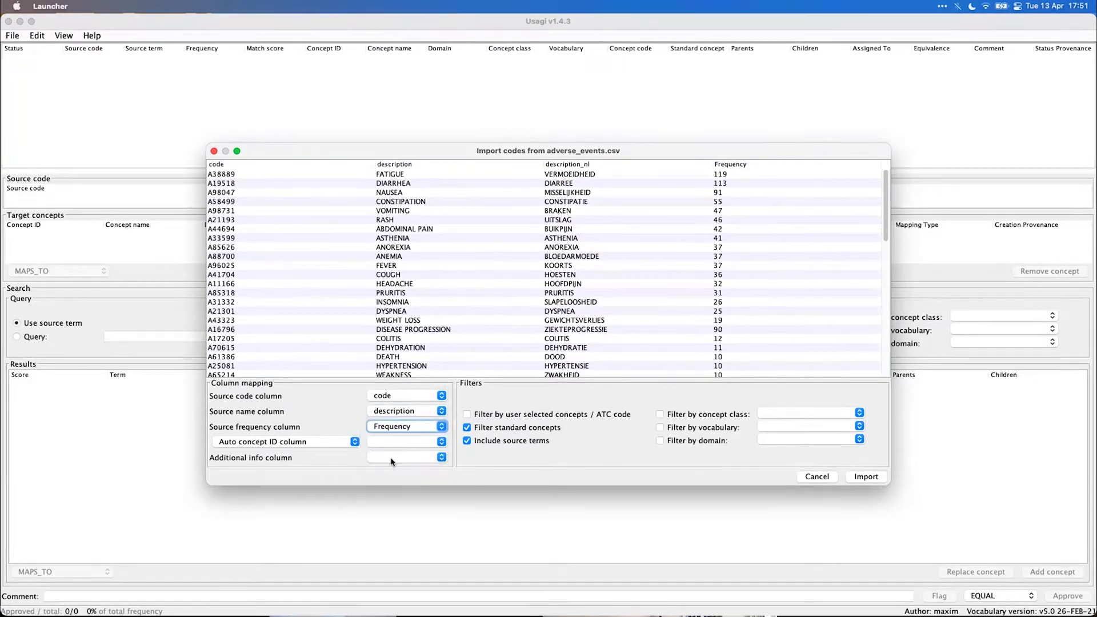
pyautogui.click(403, 458)
pyautogui.click(404, 488)
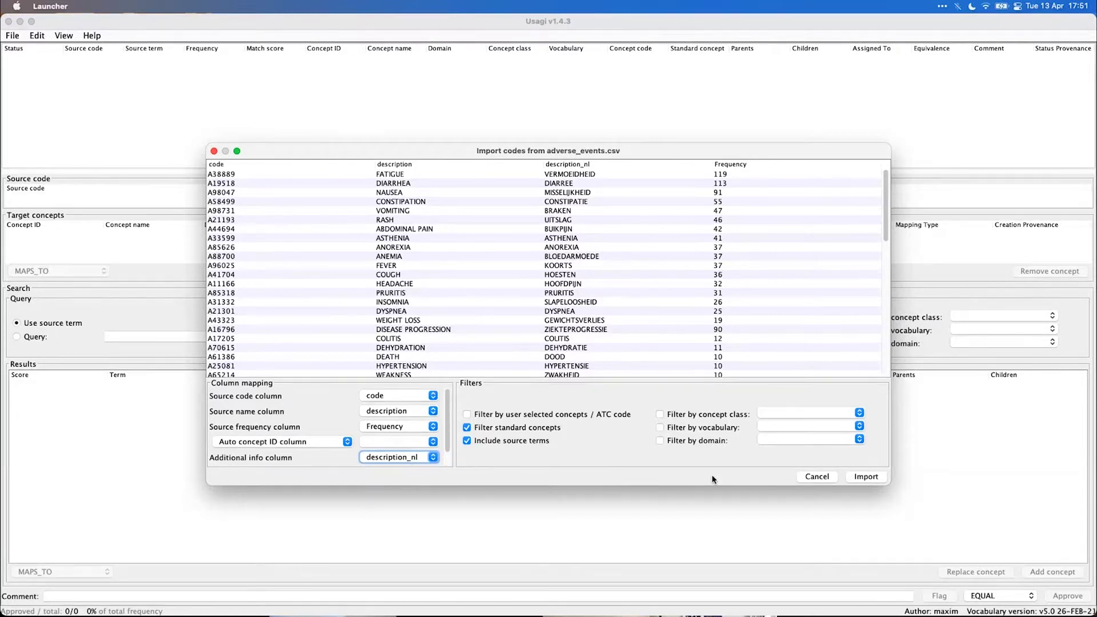
# Filter the suggestions to the Condition domain and import the adverse event codes.
pyautogui.click(699, 440)
pyautogui.click(768, 439)
pyautogui.click(768, 452)
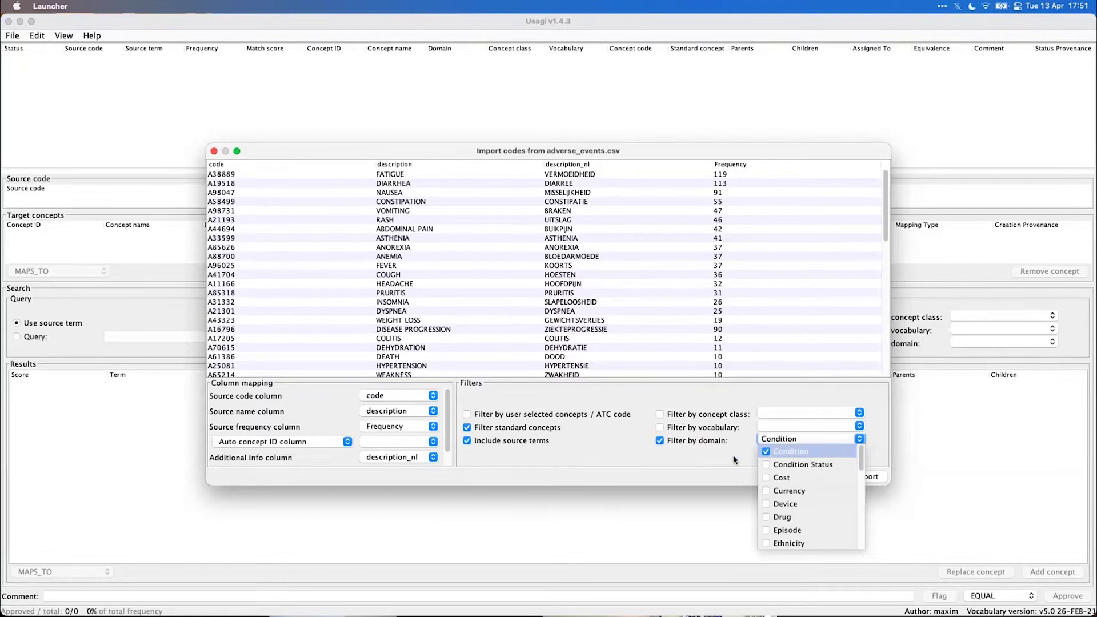
pyautogui.click(864, 477)
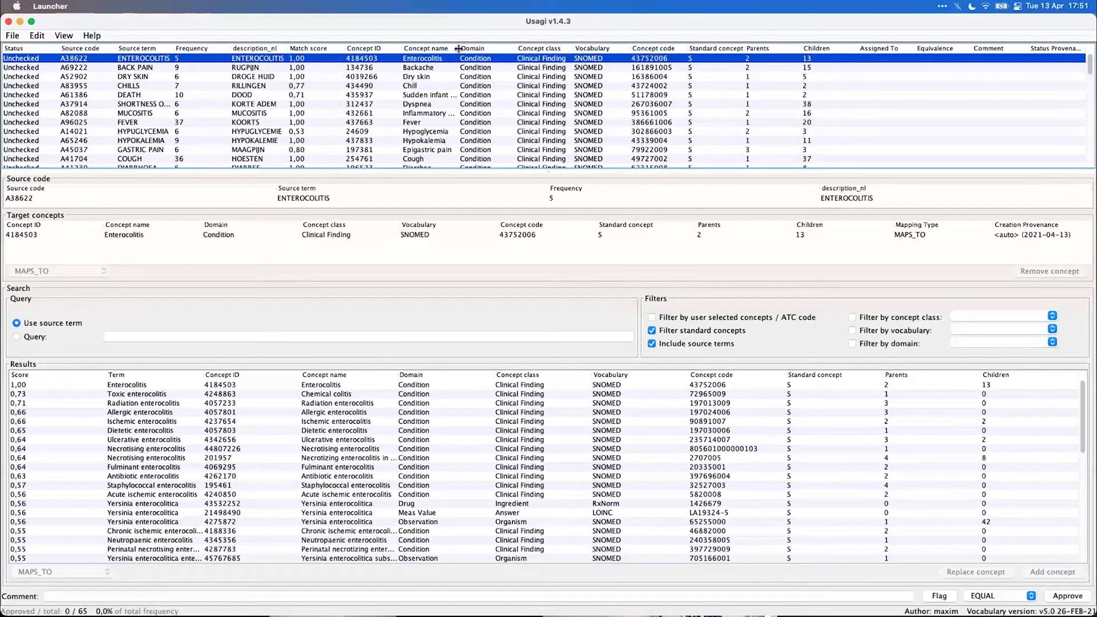
# Widen the Concept name column in the mapping overview and sort the codes by descending frequency.
pyautogui.moveTo(458, 48); pyautogui.dragTo(504, 48)
pyautogui.click(209, 50)
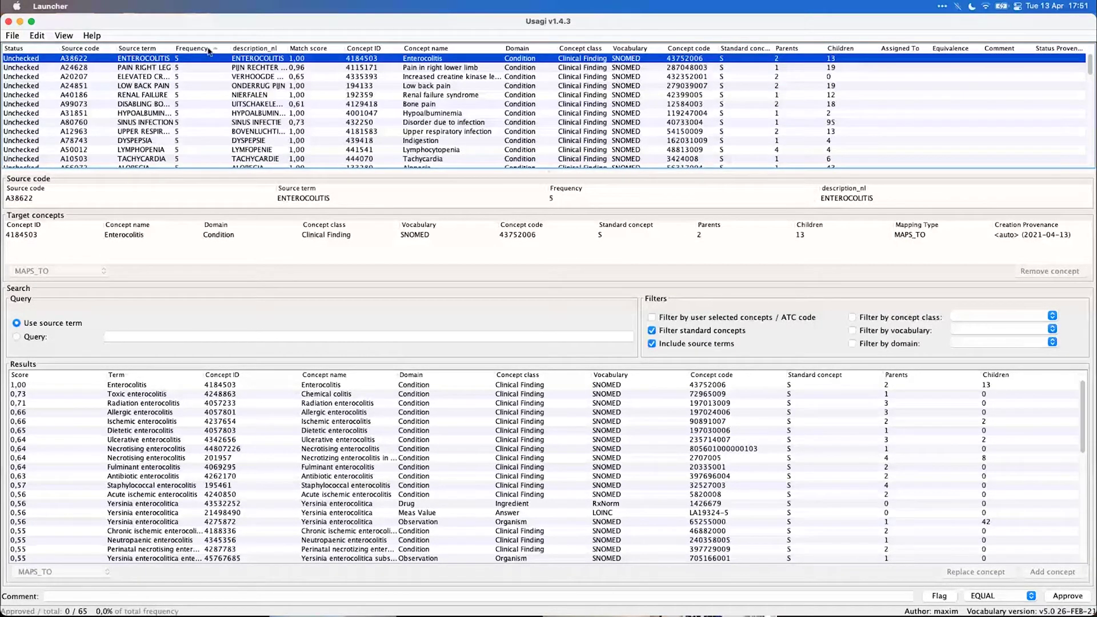
pyautogui.click(209, 51)
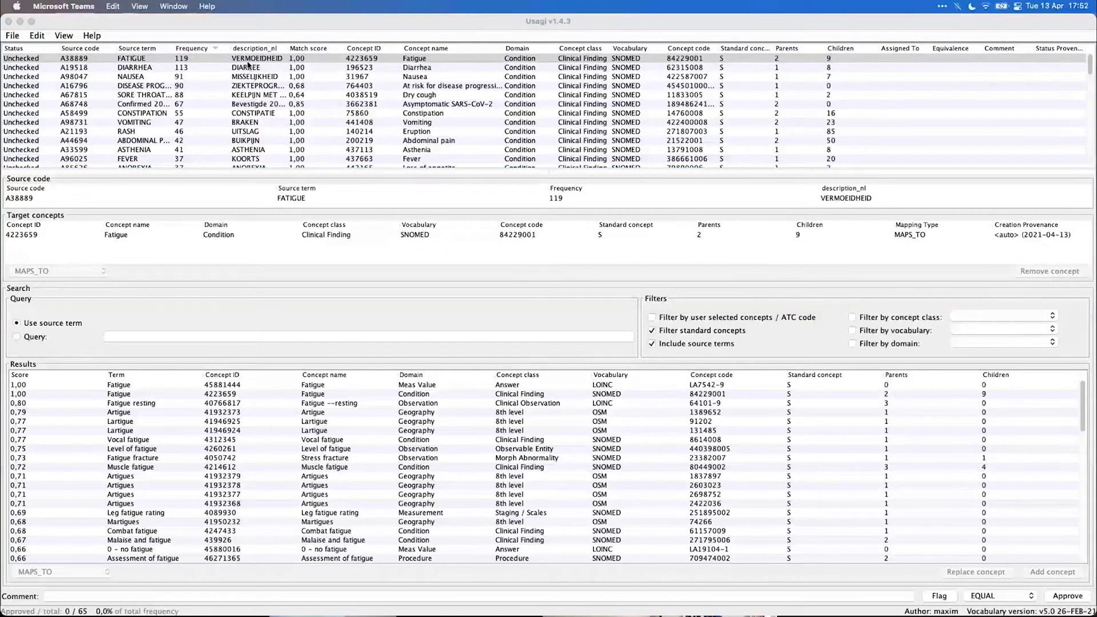
# Approve the suggested mappings for FATIGUE, DIARRHEA and NAUSEA with equivalence EQUAL.
pyautogui.click(315, 68)
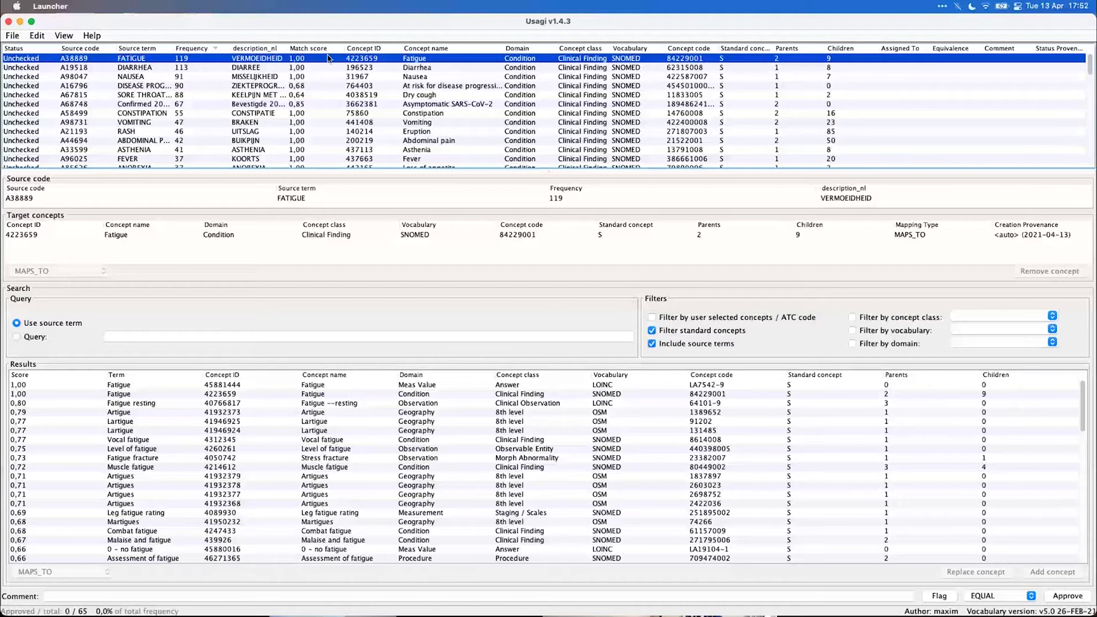
pyautogui.click(1067, 597)
pyautogui.click(1067, 598)
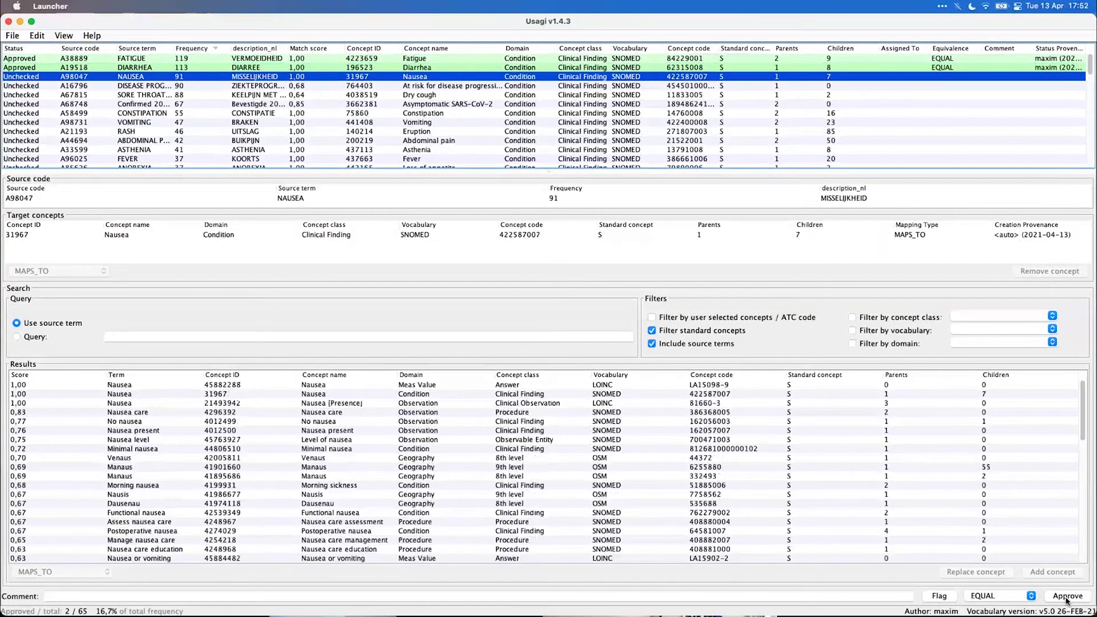
pyautogui.click(1066, 598)
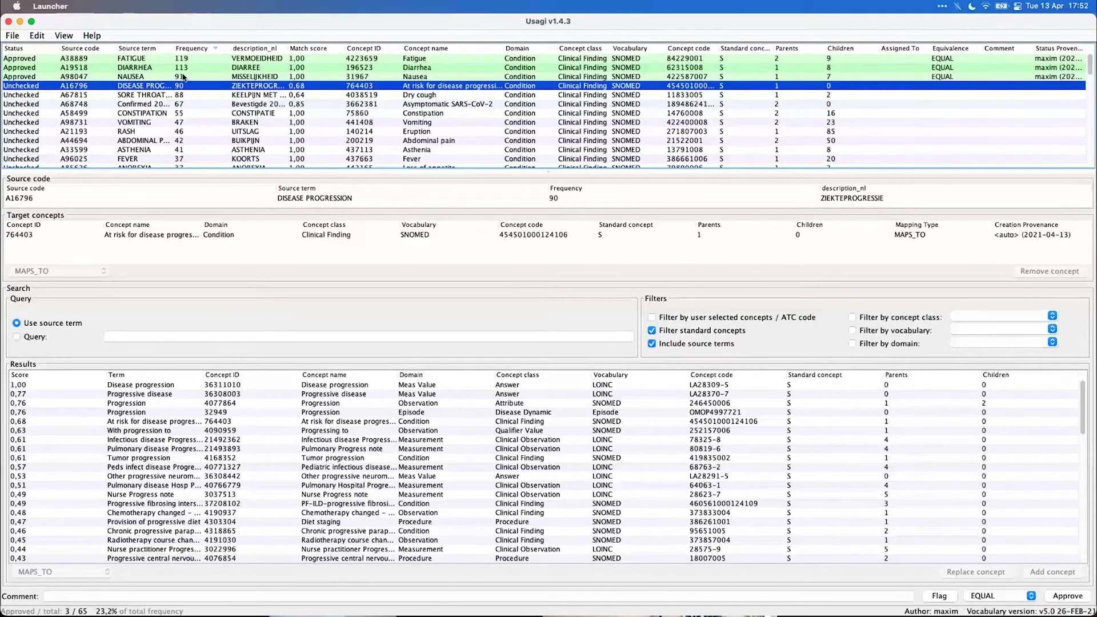
# Widen the Source term and Concept name columns and replace the target of DISEASE PROGRESSION with the SNOMED concept Progression (4077864).
pyautogui.moveTo(173, 48); pyautogui.dragTo(223, 47)
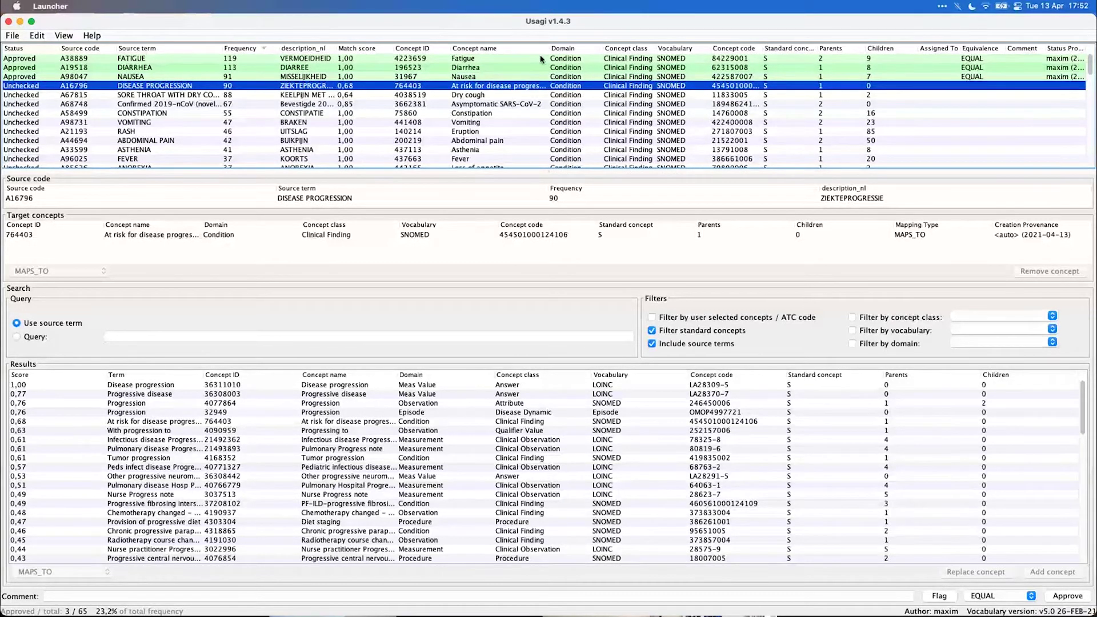
pyautogui.moveTo(552, 49); pyautogui.dragTo(615, 49)
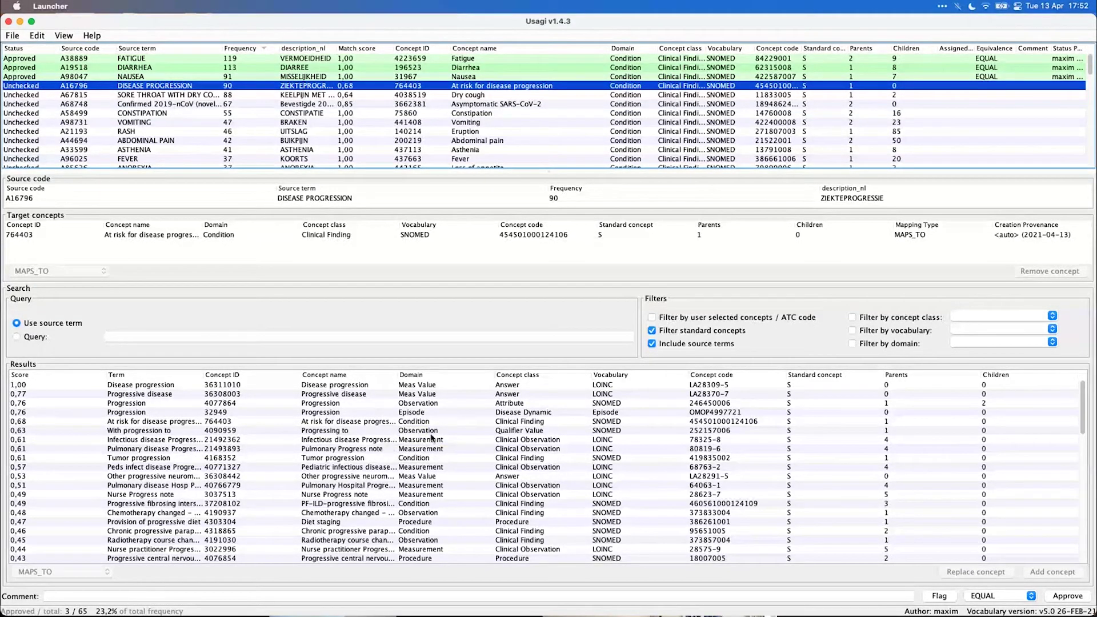
pyautogui.click(332, 404)
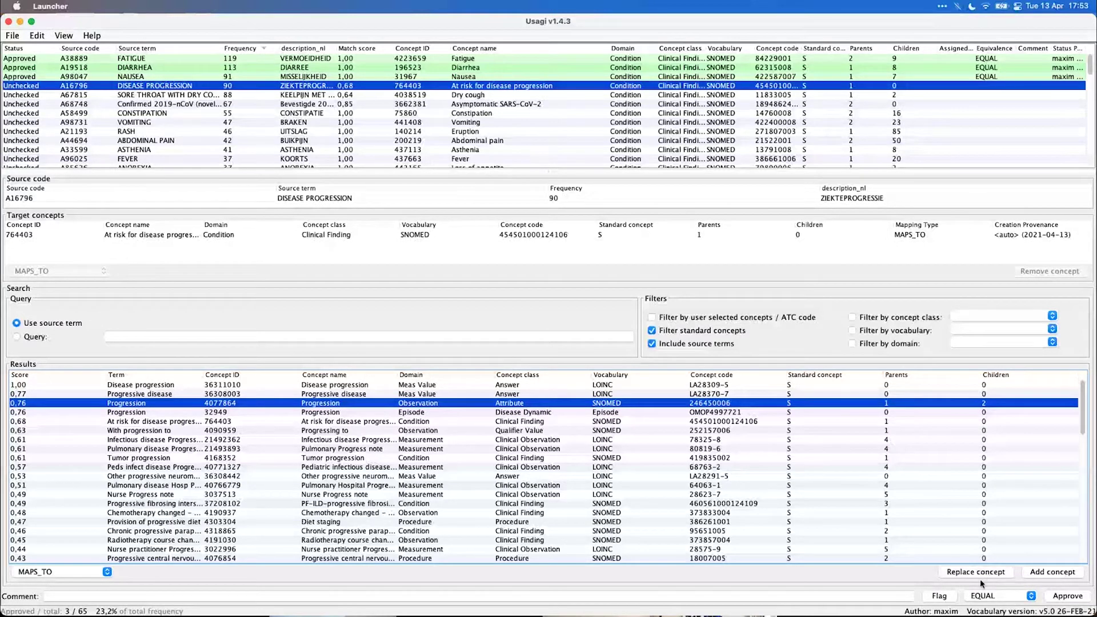
pyautogui.click(980, 578)
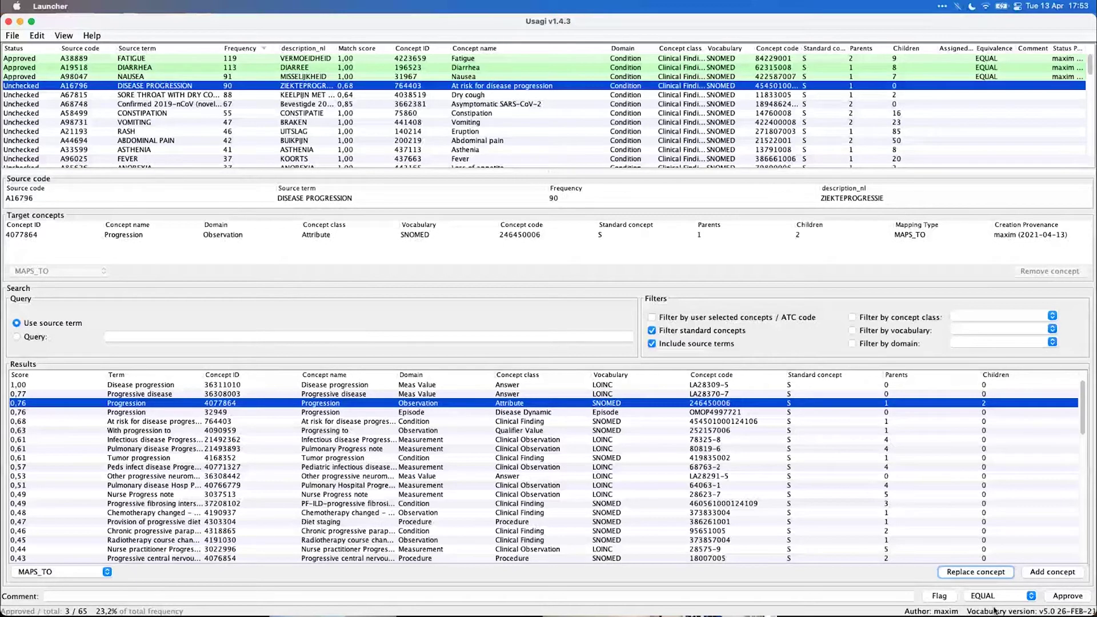
# Set the equivalence of the DISEASE PROGRESSION mapping to INEXACT and approve it.
pyautogui.click(998, 596)
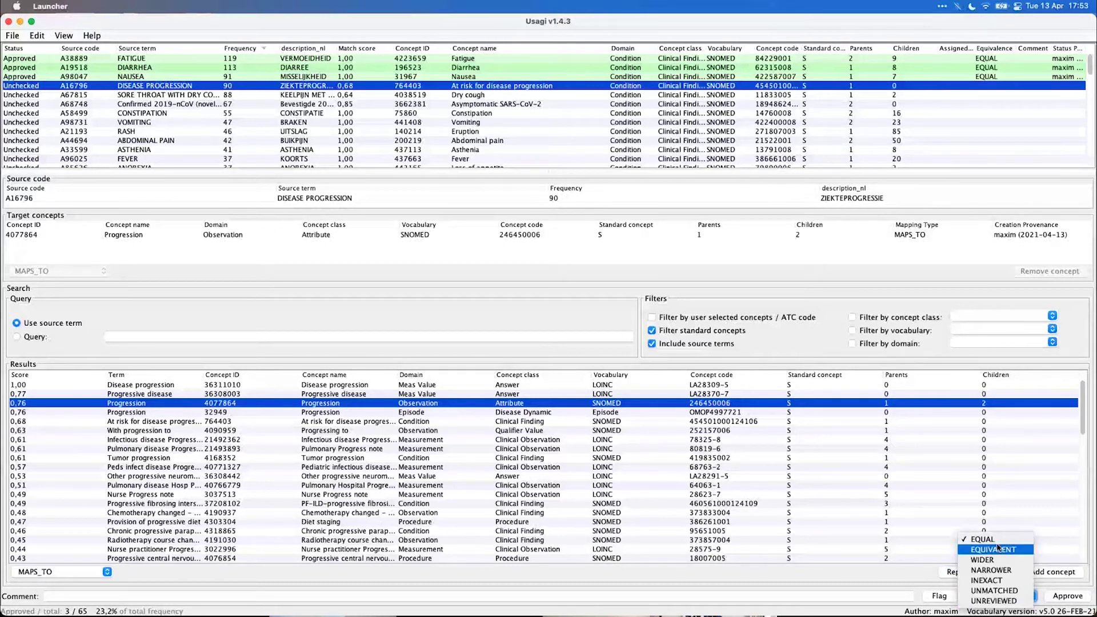
pyautogui.click(995, 581)
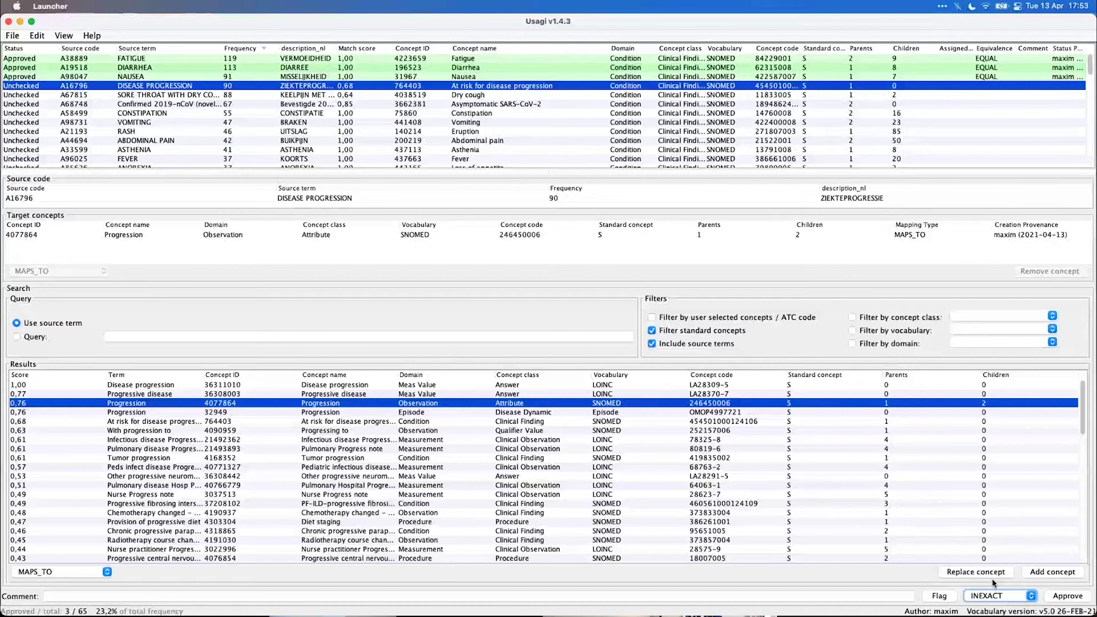
pyautogui.click(1061, 598)
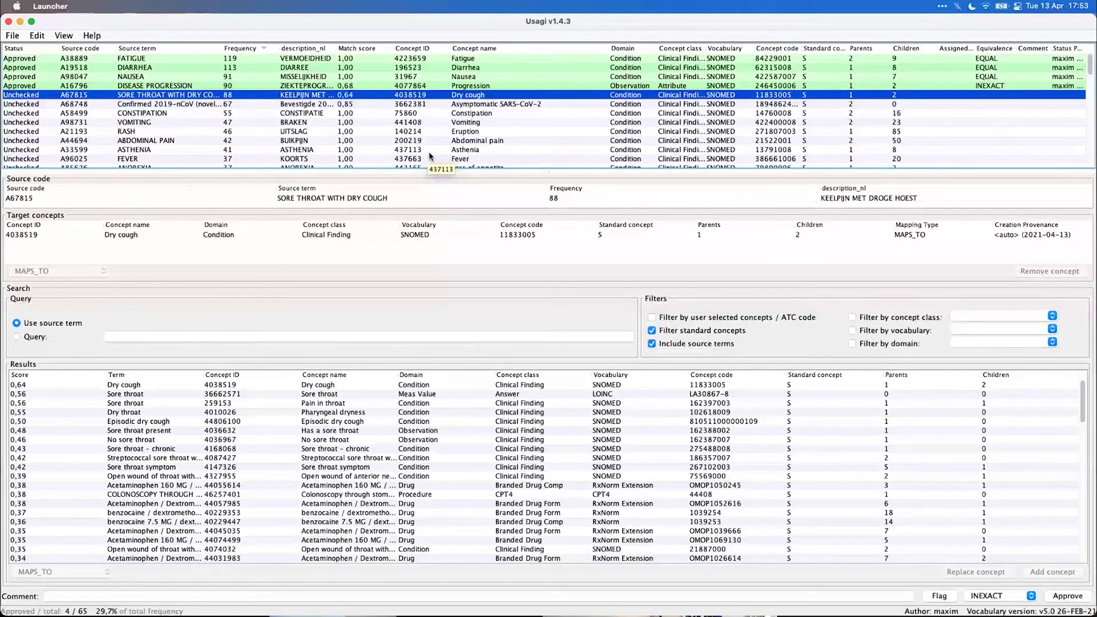
# Add Pain in throat (259153) as a second target for SORE THROAT WITH DRY COUGH and approve the mapping as EQUAL.
pyautogui.moveTo(225, 49); pyautogui.dragTo(284, 49)
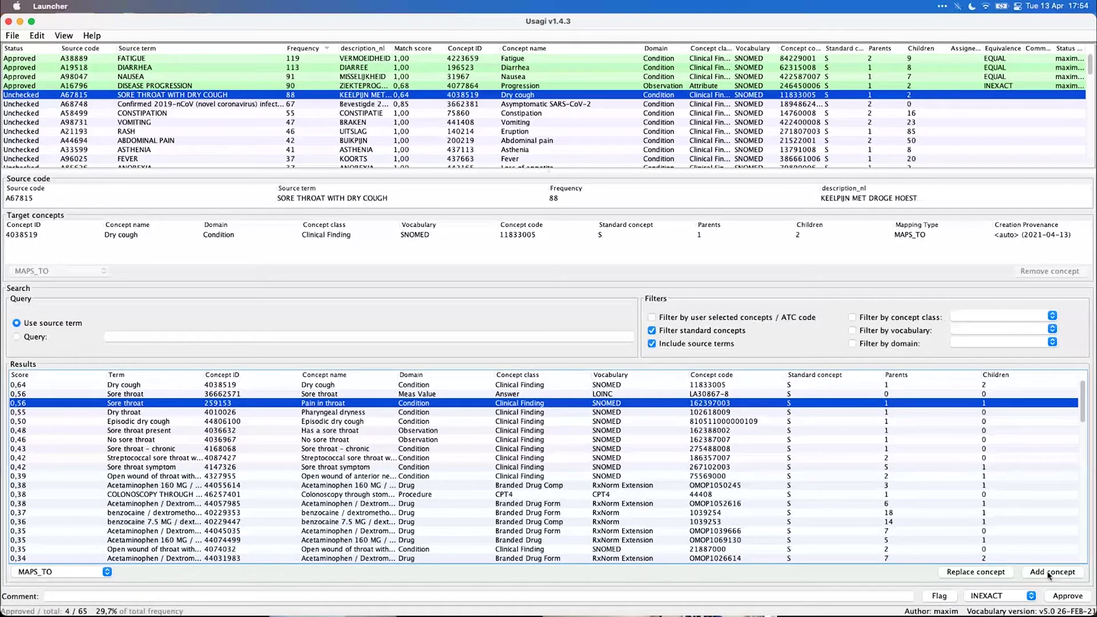
pyautogui.click(1050, 574)
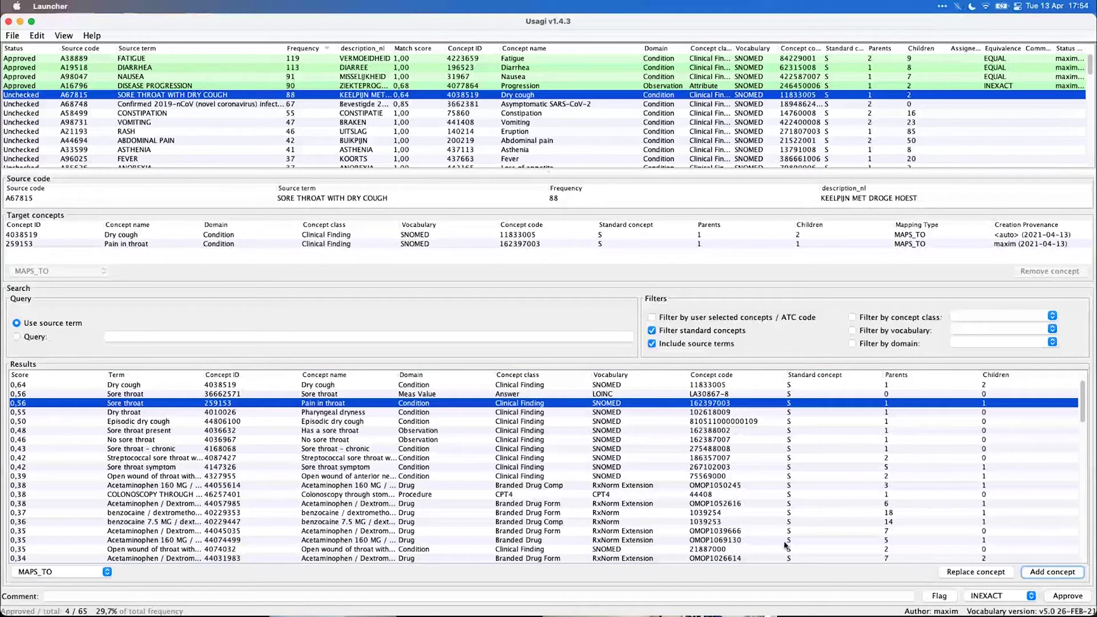
pyautogui.click(1009, 598)
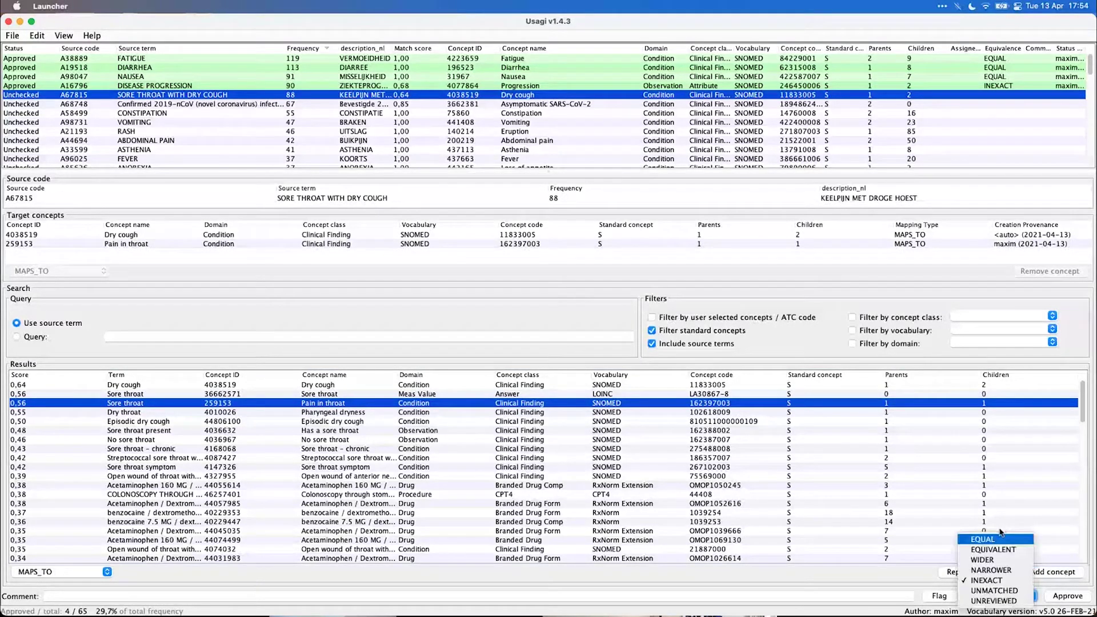
pyautogui.click(1003, 539)
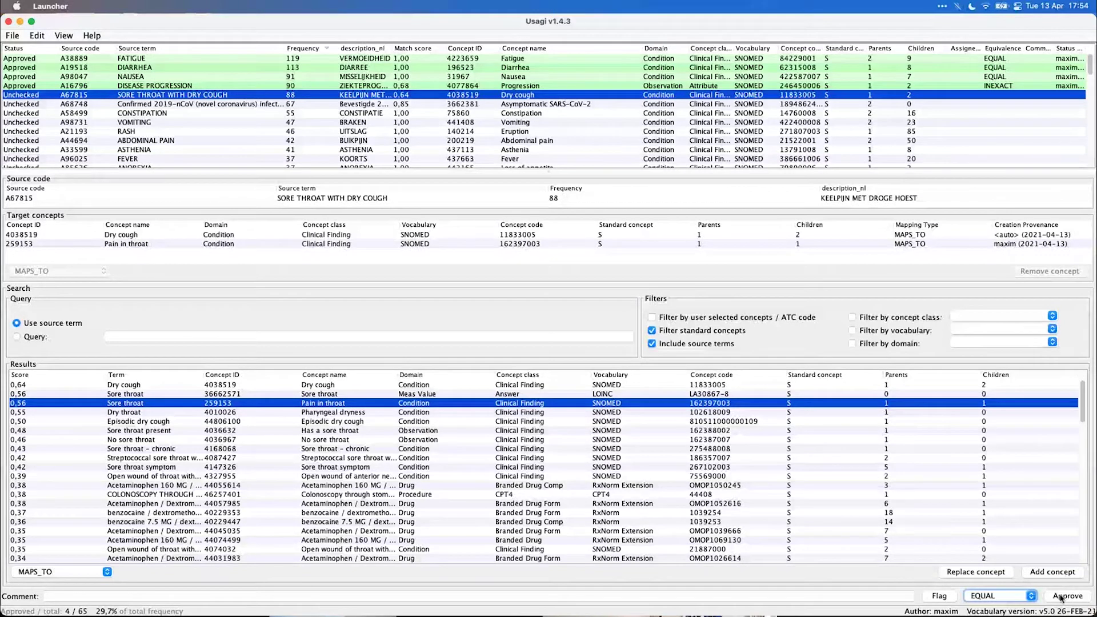
pyautogui.click(1063, 596)
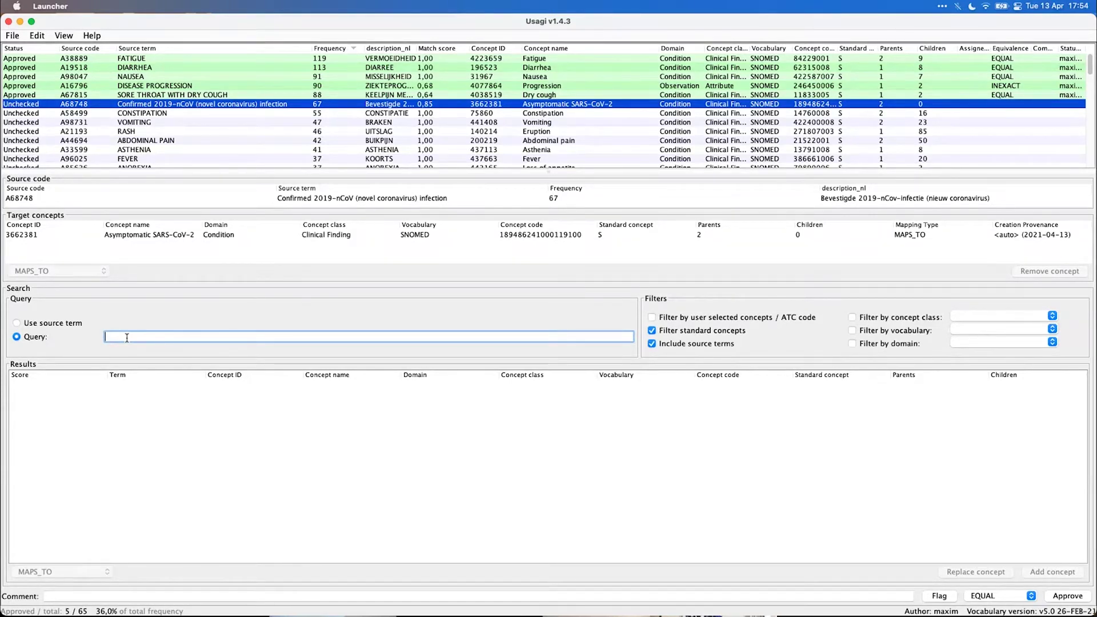
# Search target concepts for the confirmed 2019-nCoV infection code with the queries "ncov detected" and "covid detected".
pyautogui.write('ncov detected')
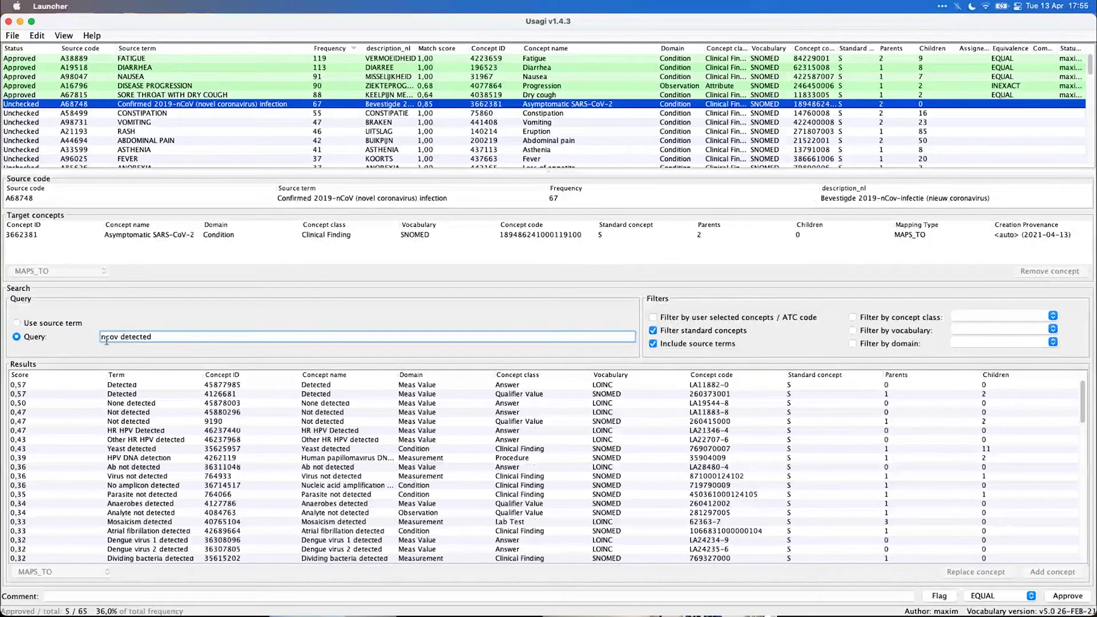
pyautogui.doubleClick(109, 341)
pyautogui.write('covid')
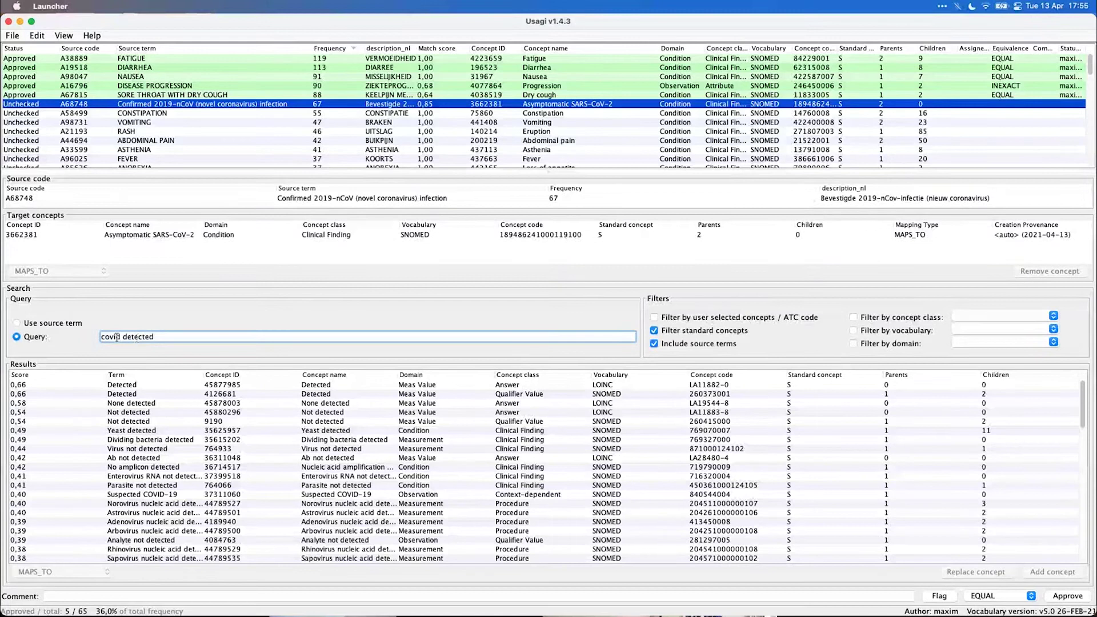
# Search target concepts for the confirmed 2019-nCoV infection code with the query "measurement of covid" and look through the matches.
pyautogui.doubleClick(146, 336)
pyautogui.press('super+a')
pyautogui.write('measurmen')
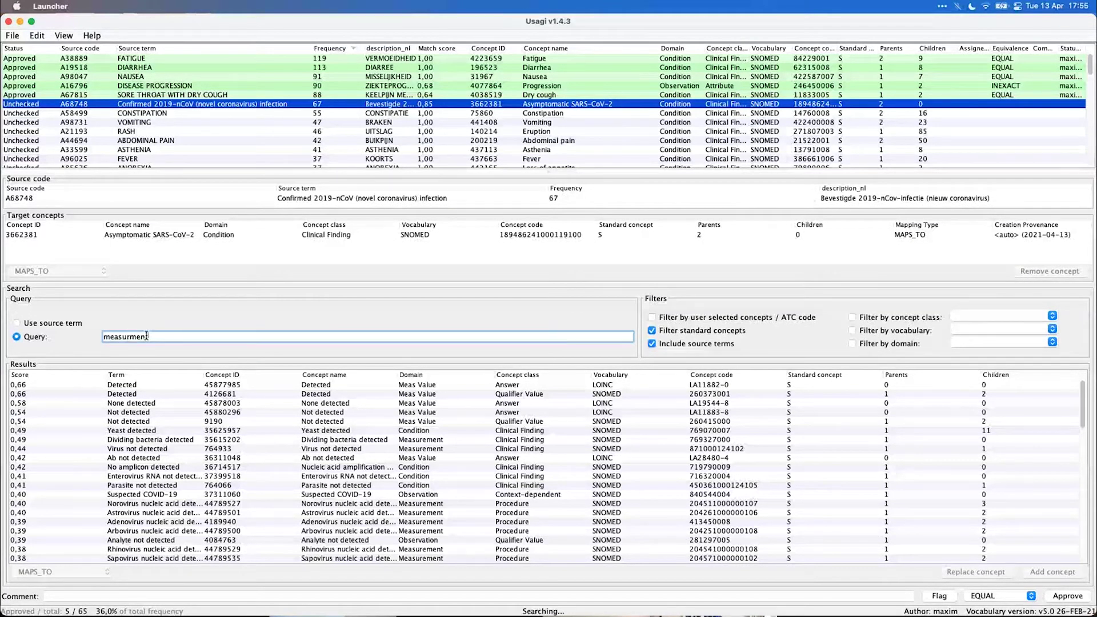
pyautogui.press('BackSpace')
pyautogui.press('BackSpace')
pyautogui.press('BackSpace')
pyautogui.press('BackSpace')
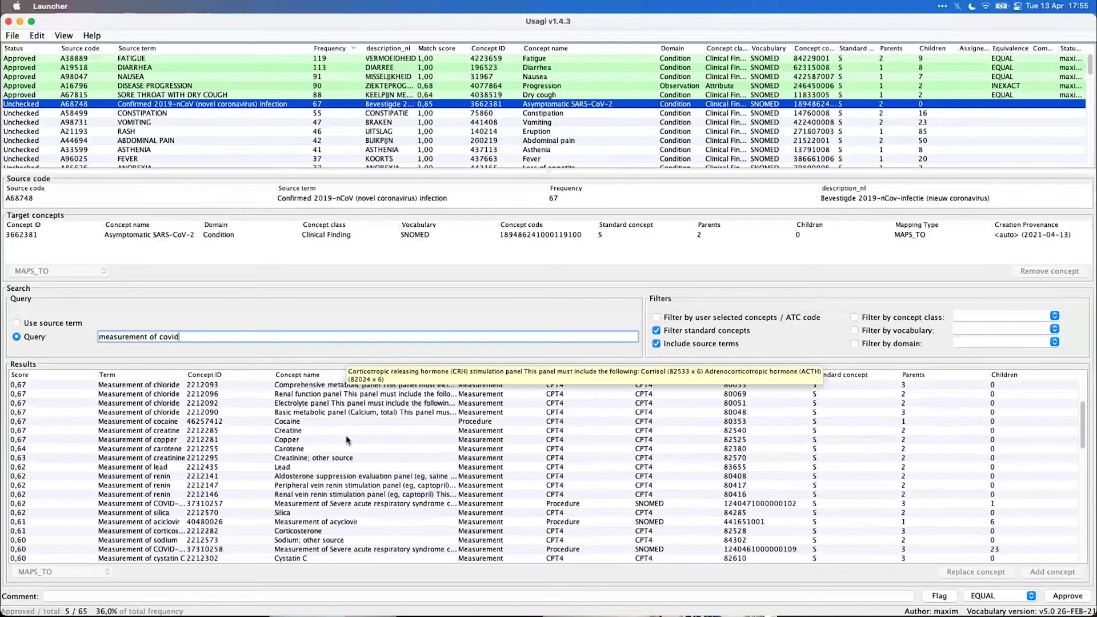
pyautogui.scroll(3, 346, 434)
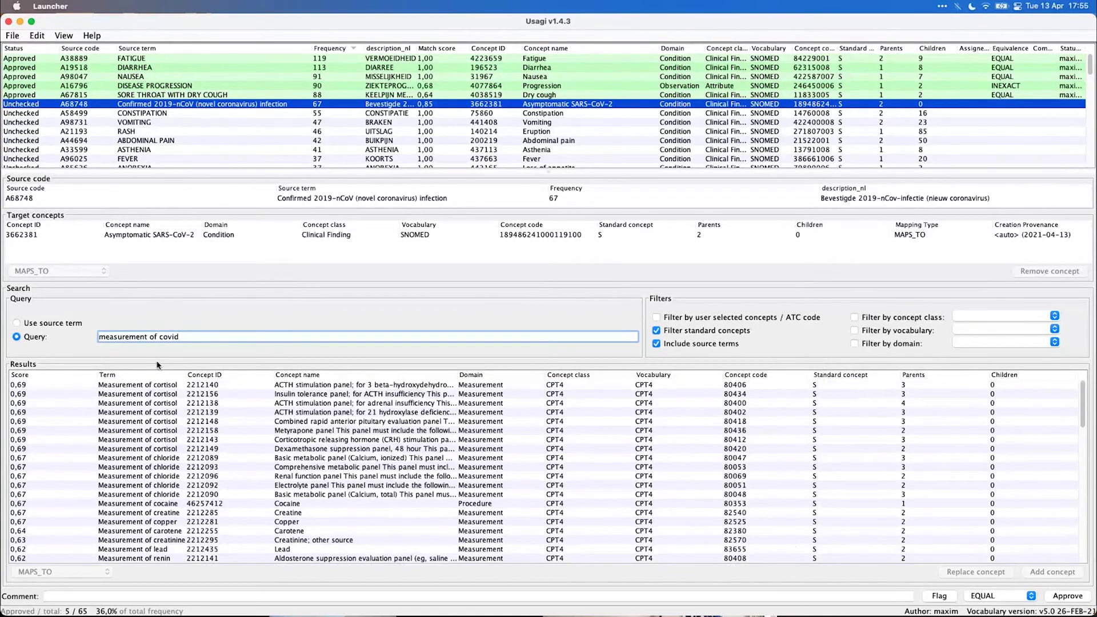
# Find the LOINC concept Detected (45877985) with the query "detected", add it as a MAPS_TO_VALUE target for the 2019-nCoV code, and approve the mapping.
pyautogui.moveTo(182, 338); pyautogui.dragTo(89, 340)
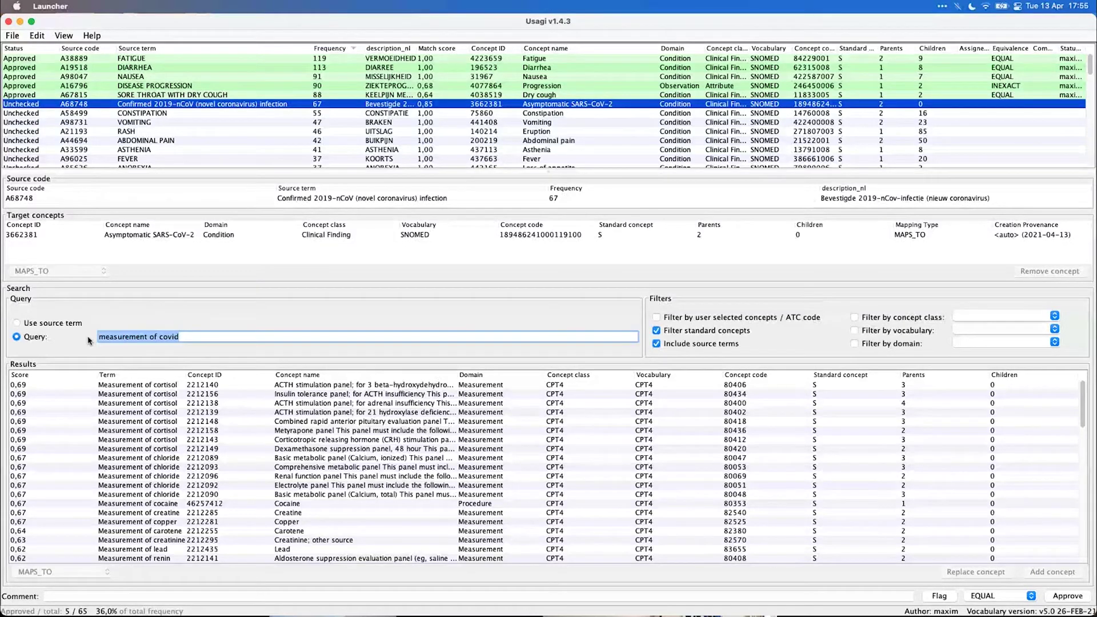
pyautogui.write('det')
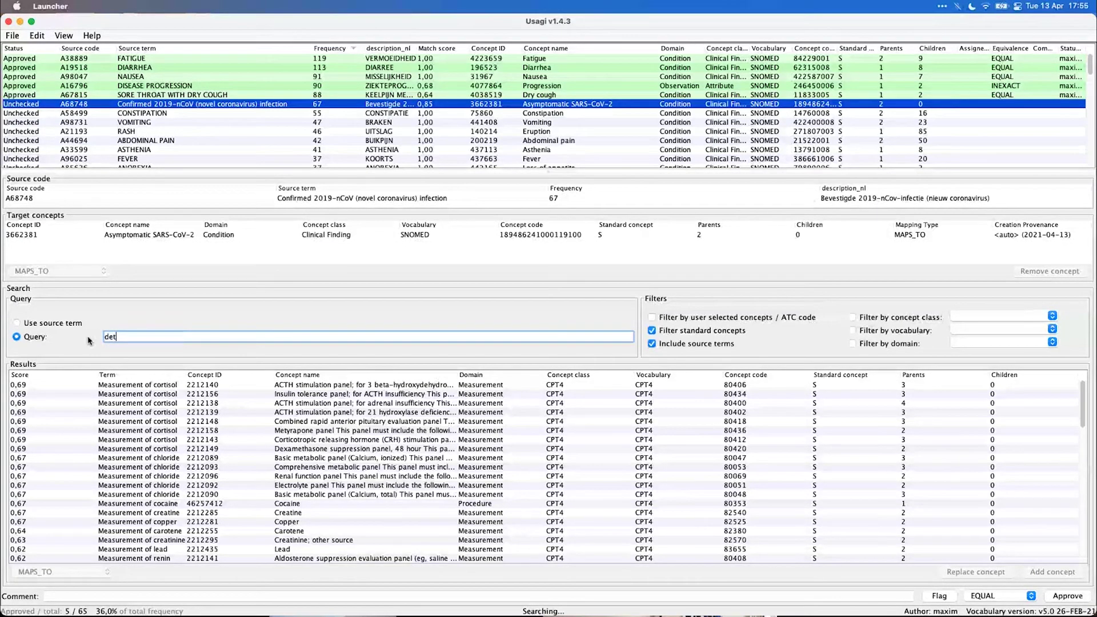
pyautogui.write('ected')
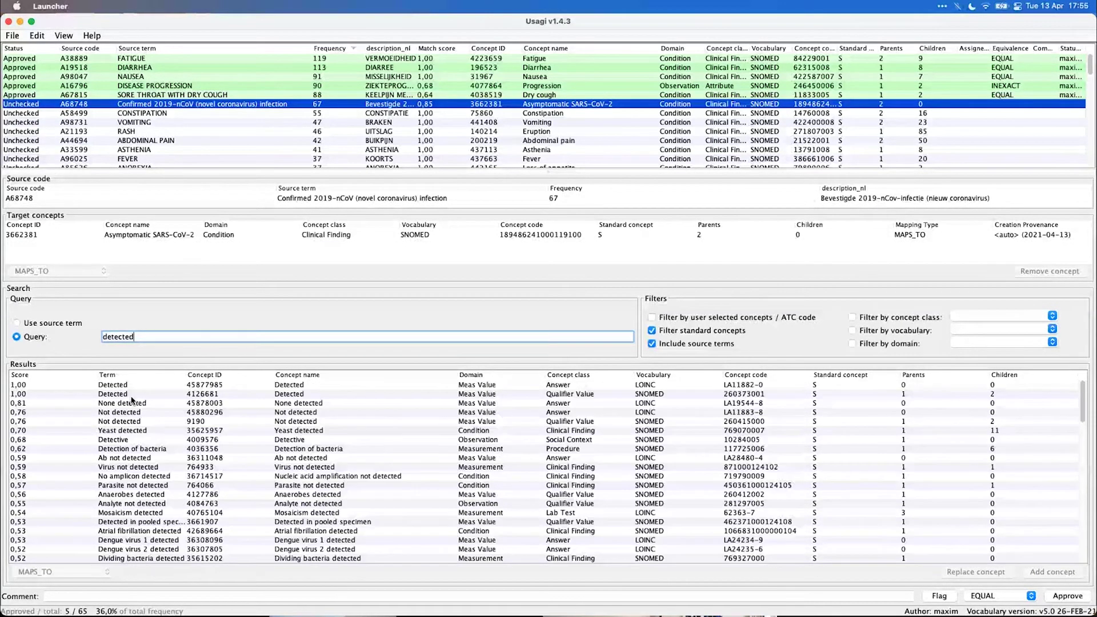
pyautogui.press('Tab')
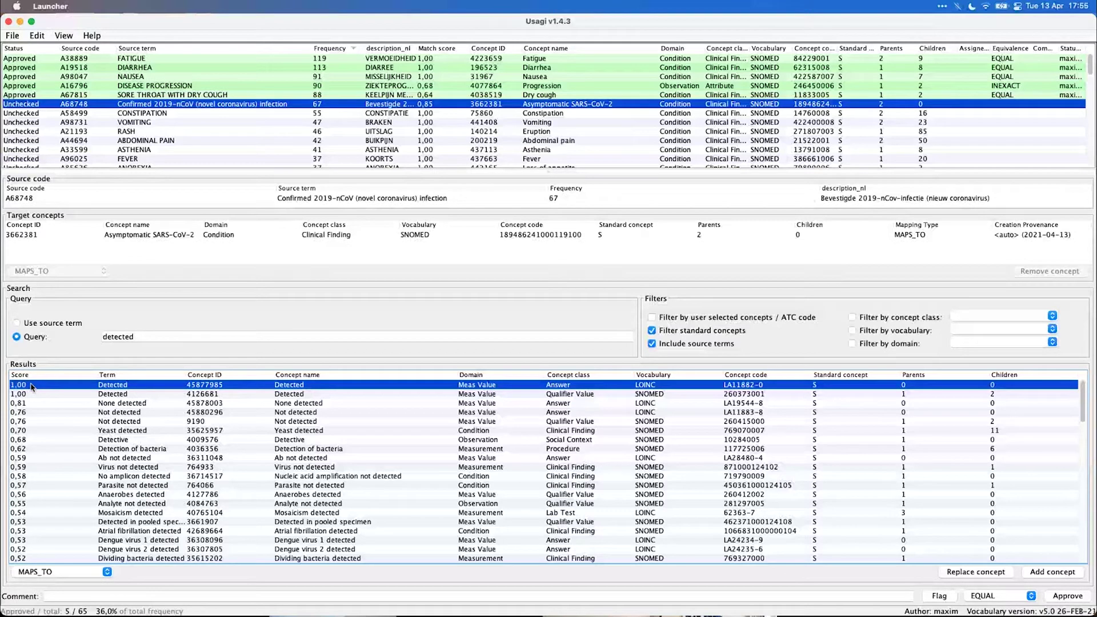
pyautogui.click(86, 572)
pyautogui.click(43, 591)
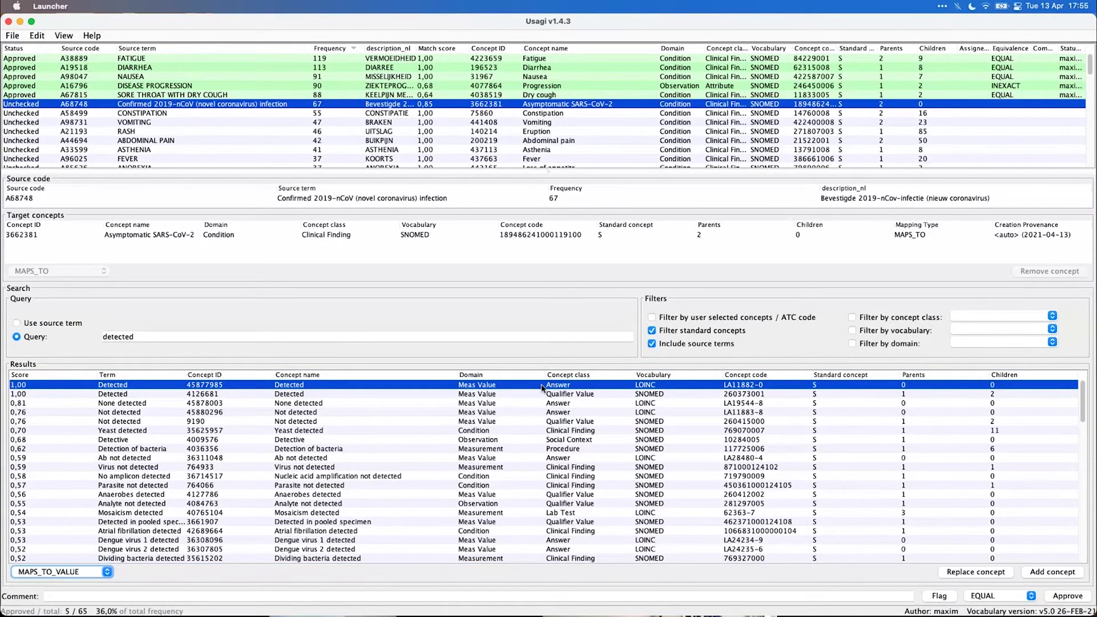
pyautogui.click(1051, 574)
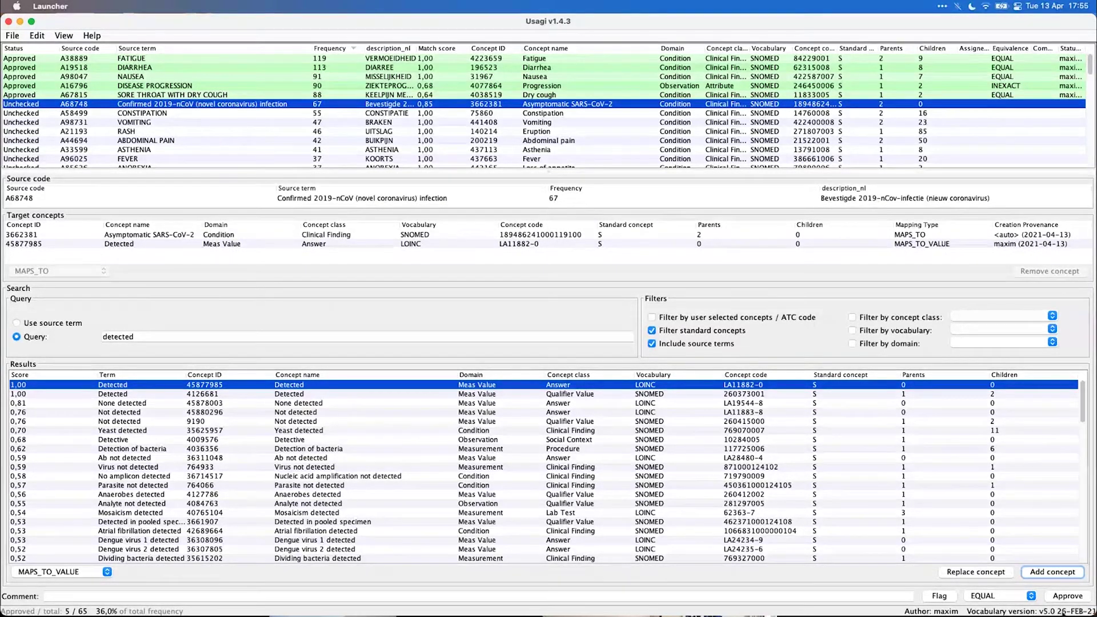
pyautogui.hotkey('ctrl', 'a')
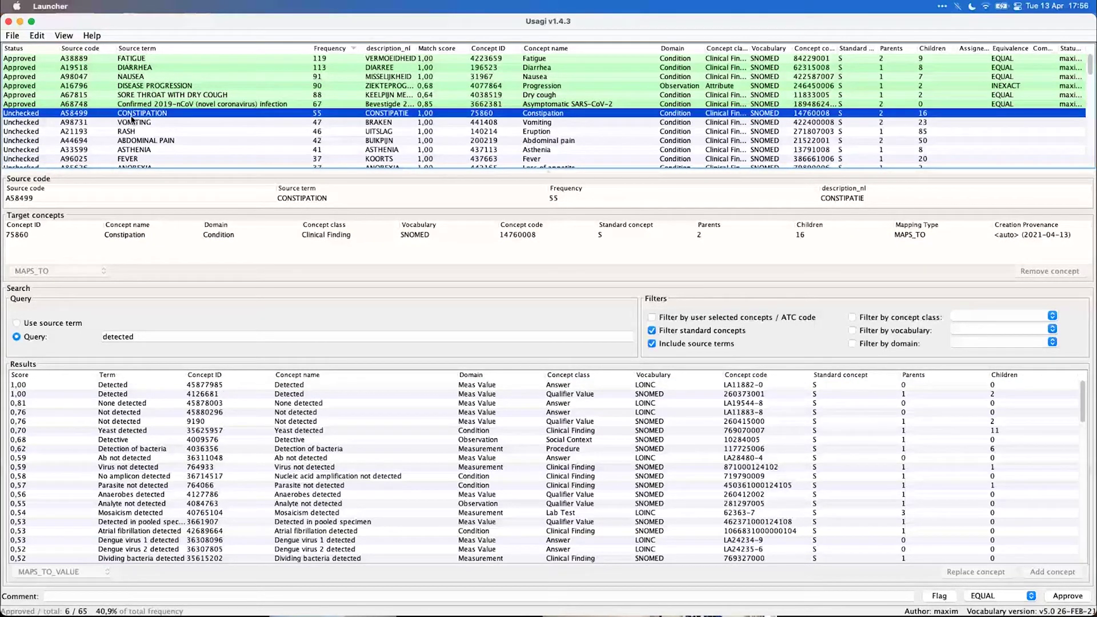
# Examine the hierarchy, source concepts and synonyms of the target concept mapped to CONSTIPATION in its concept information.
pyautogui.click(167, 150)
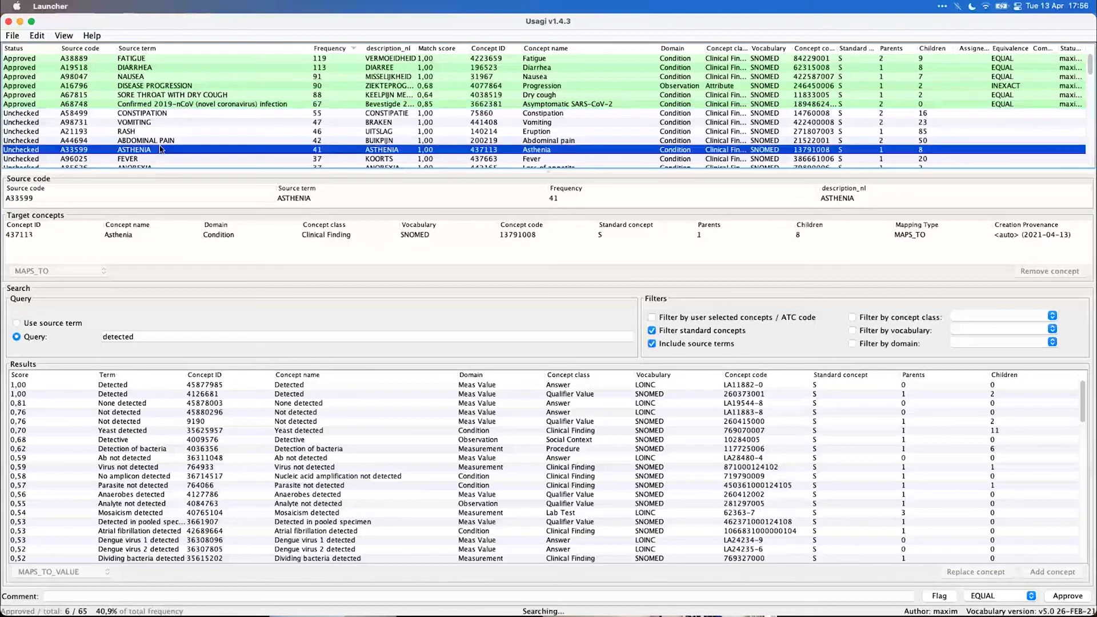
pyautogui.click(172, 114)
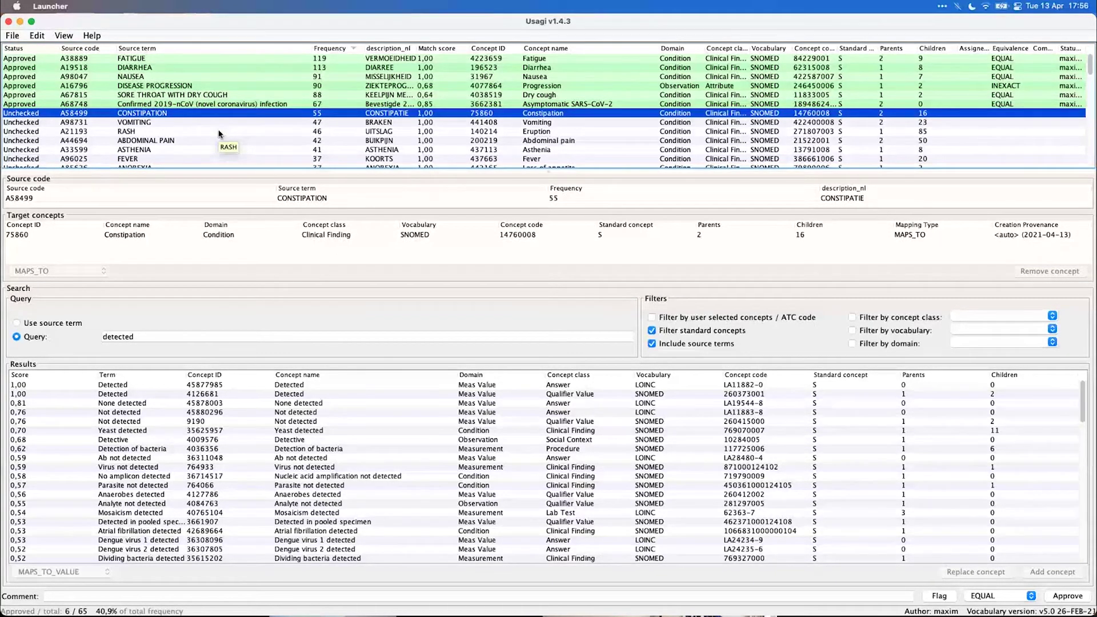
pyautogui.click(64, 36)
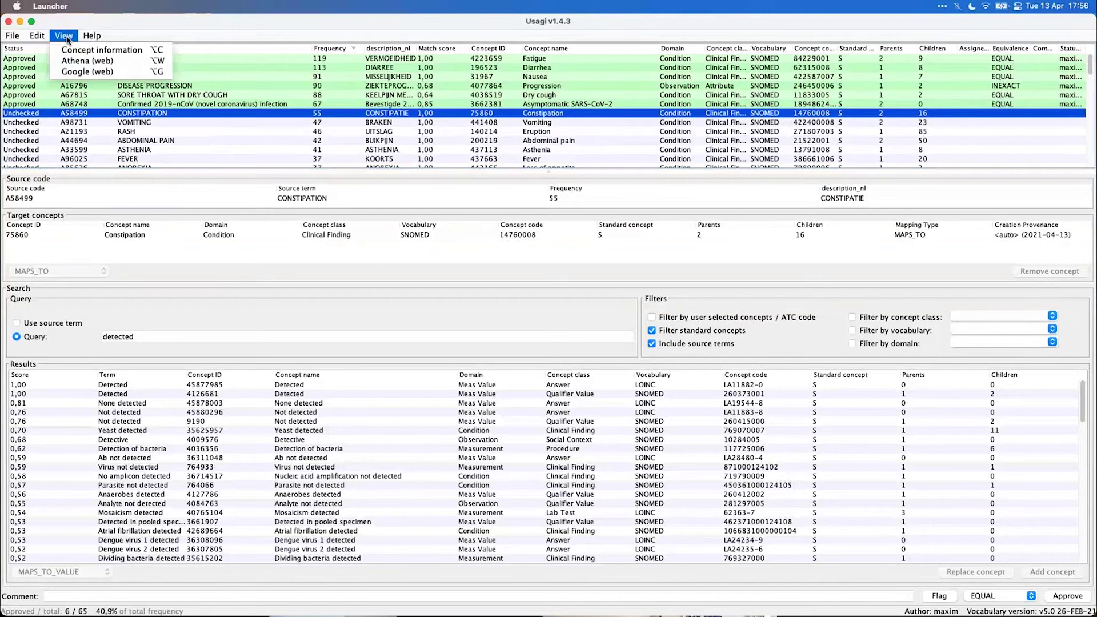
pyautogui.click(76, 51)
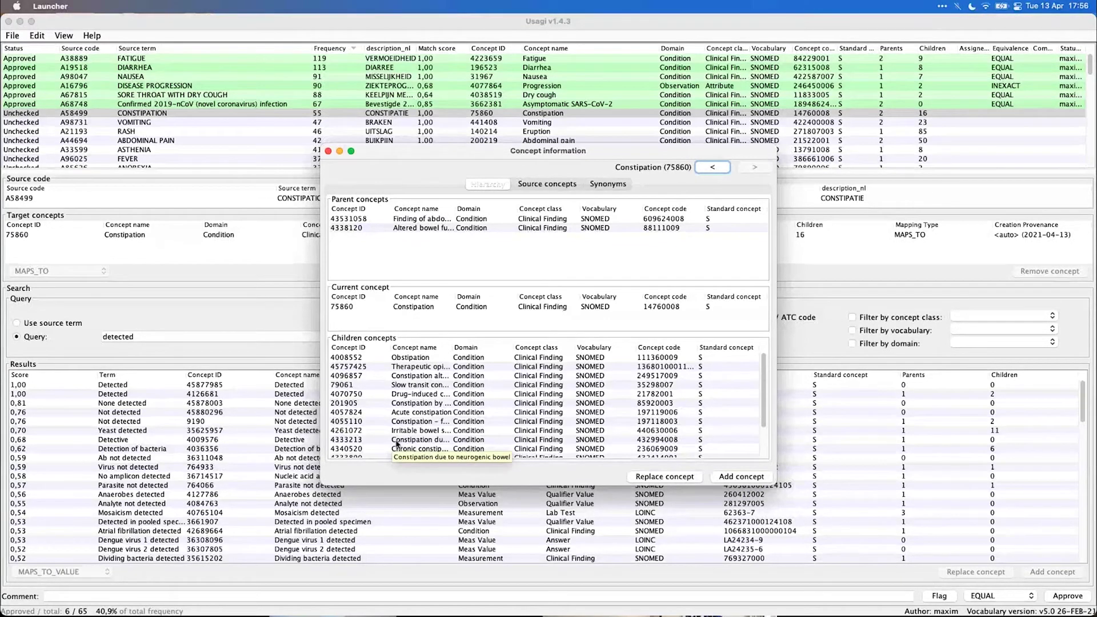
pyautogui.click(545, 188)
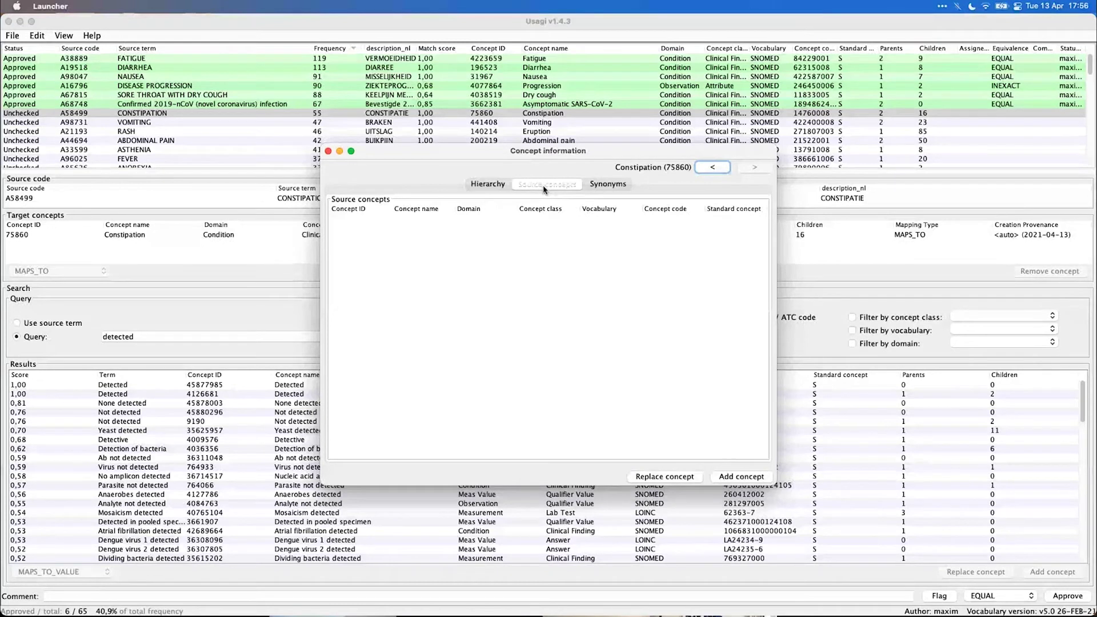
pyautogui.click(603, 189)
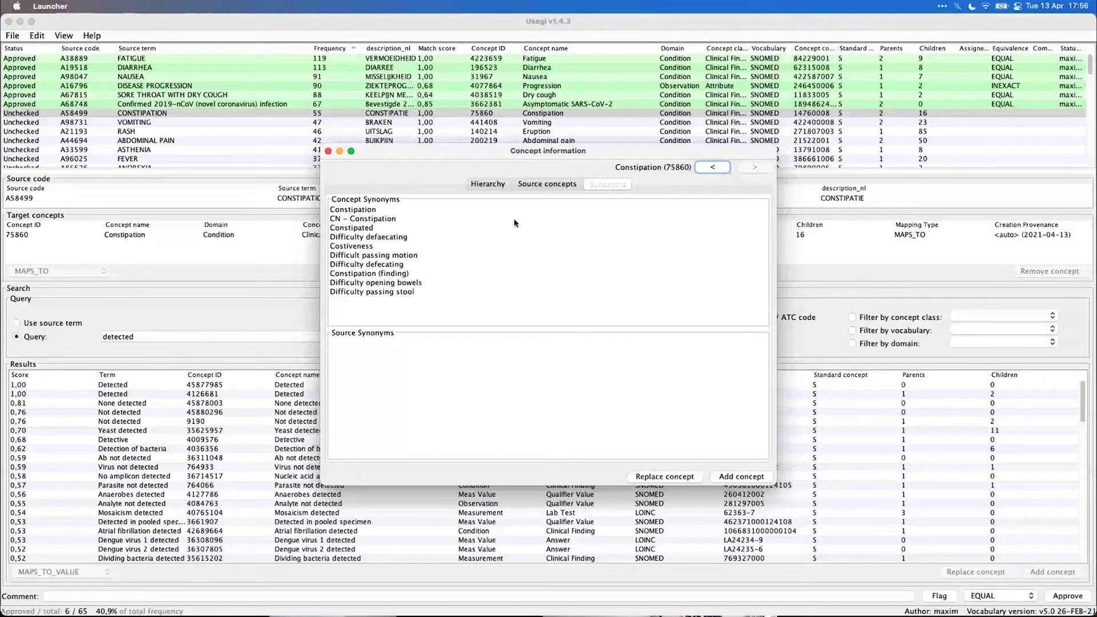
pyautogui.click(726, 168)
pyautogui.click(752, 170)
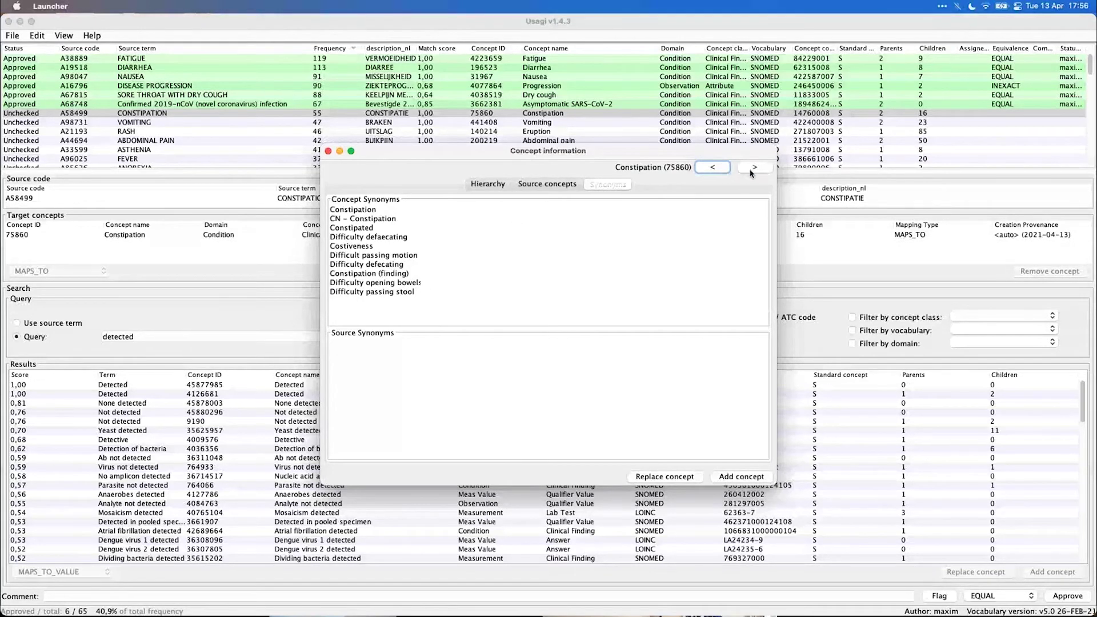
pyautogui.click(329, 151)
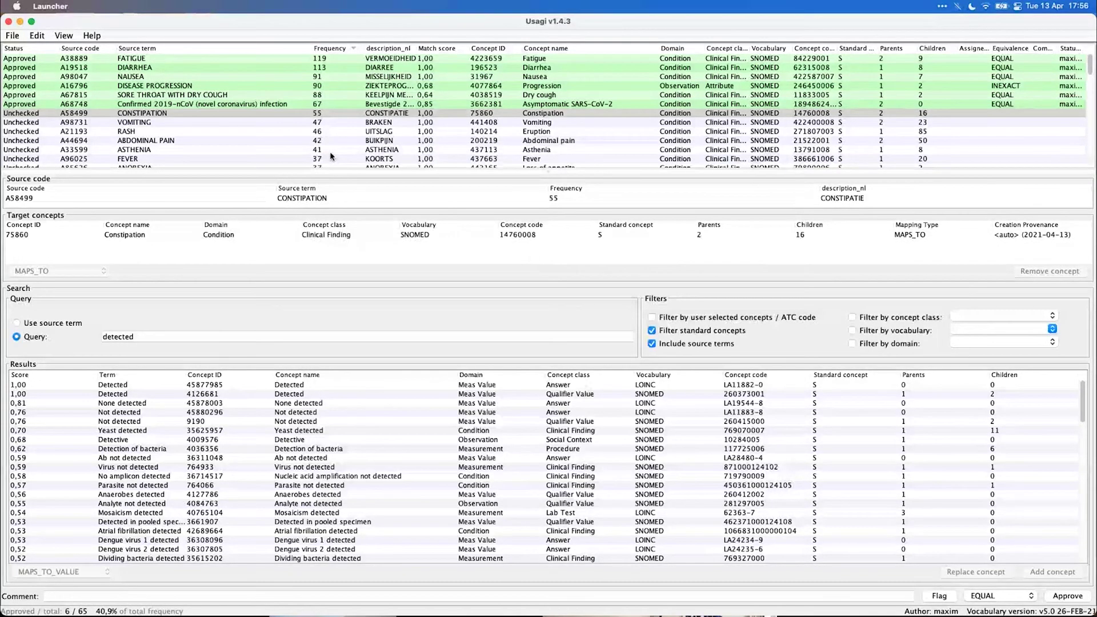
pyautogui.click(65, 36)
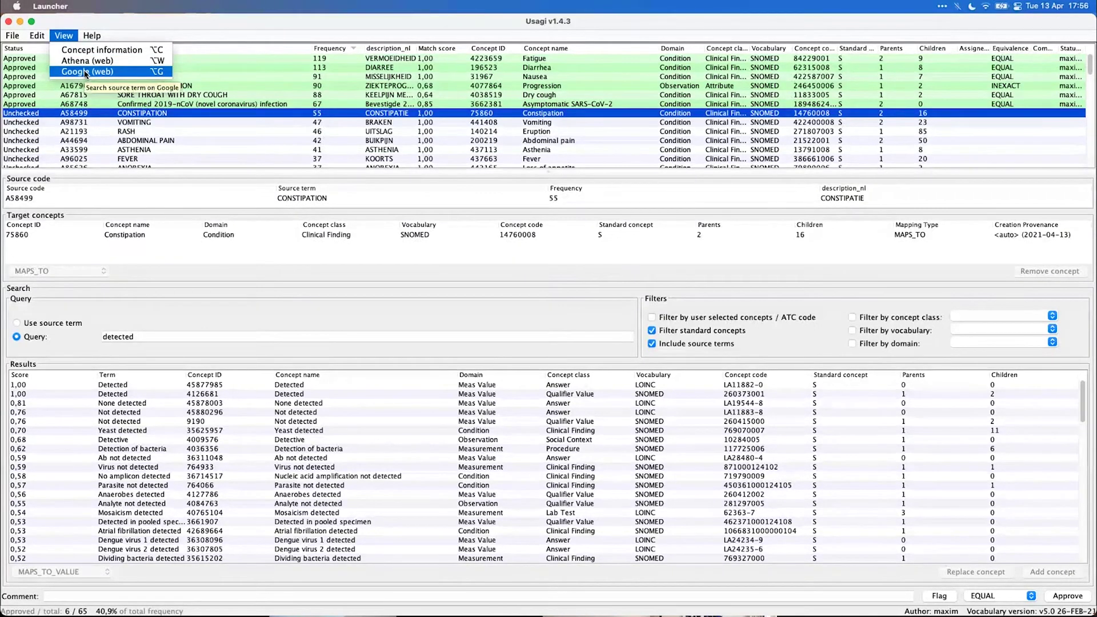
pyautogui.click(72, 25)
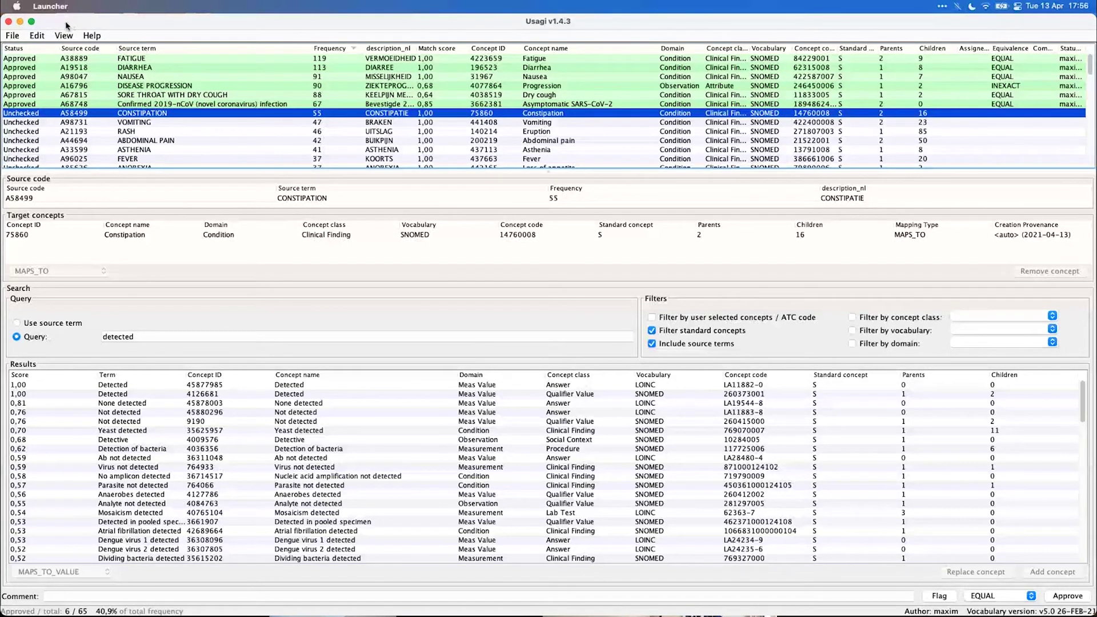
pyautogui.click(38, 36)
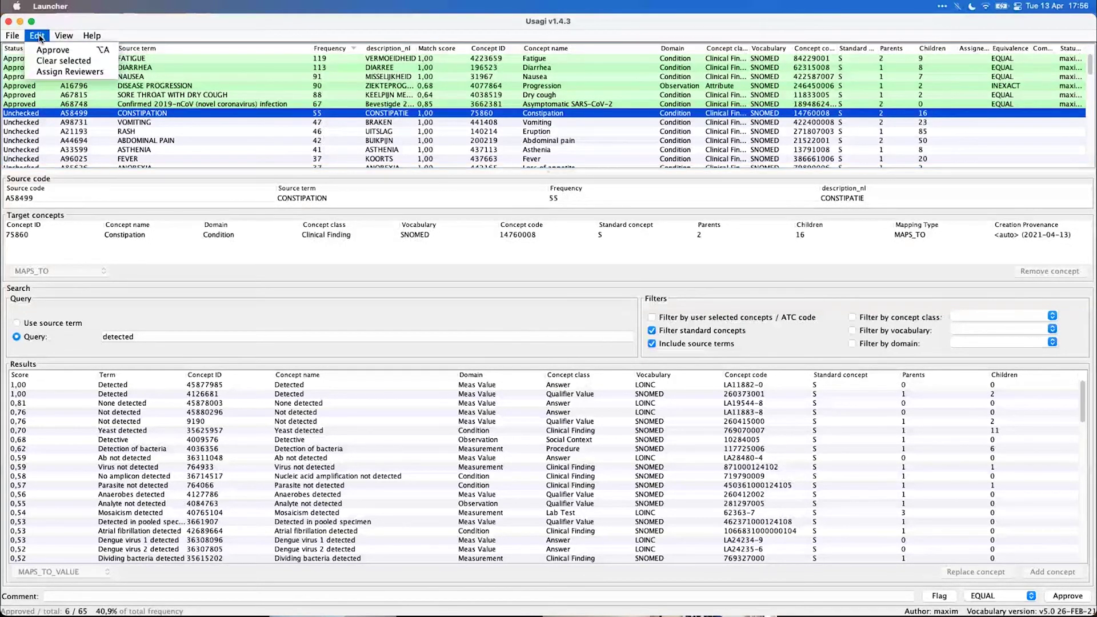
# Apply the previous mapping from usagi_mapping_ae.csv to the current mapping and dismiss the summary.
pyautogui.click(12, 36)
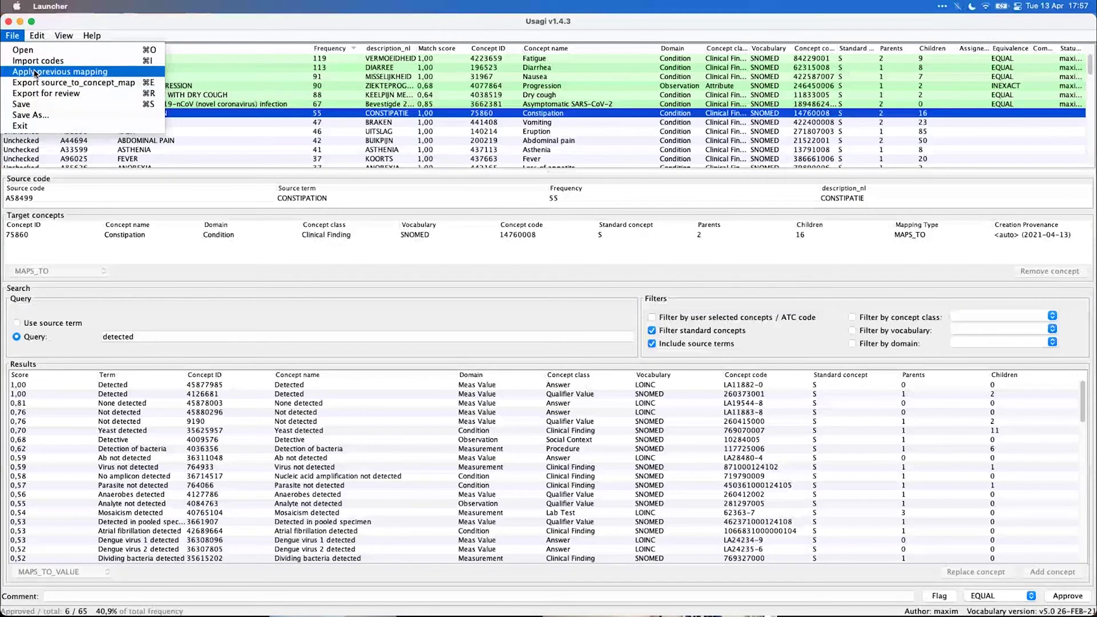
pyautogui.click(36, 72)
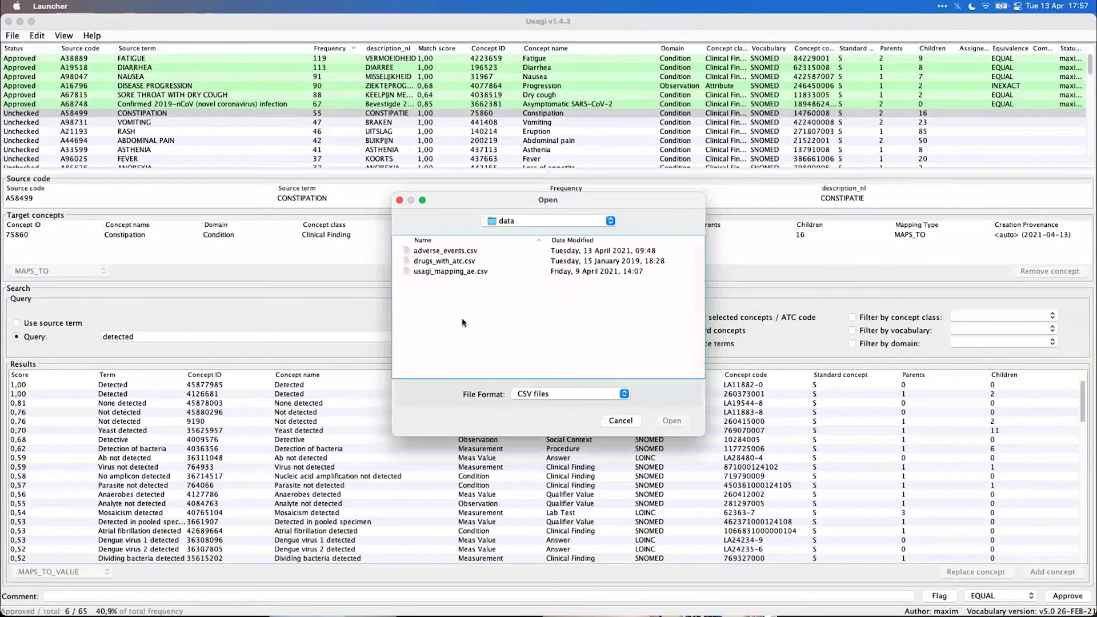
pyautogui.press('u')
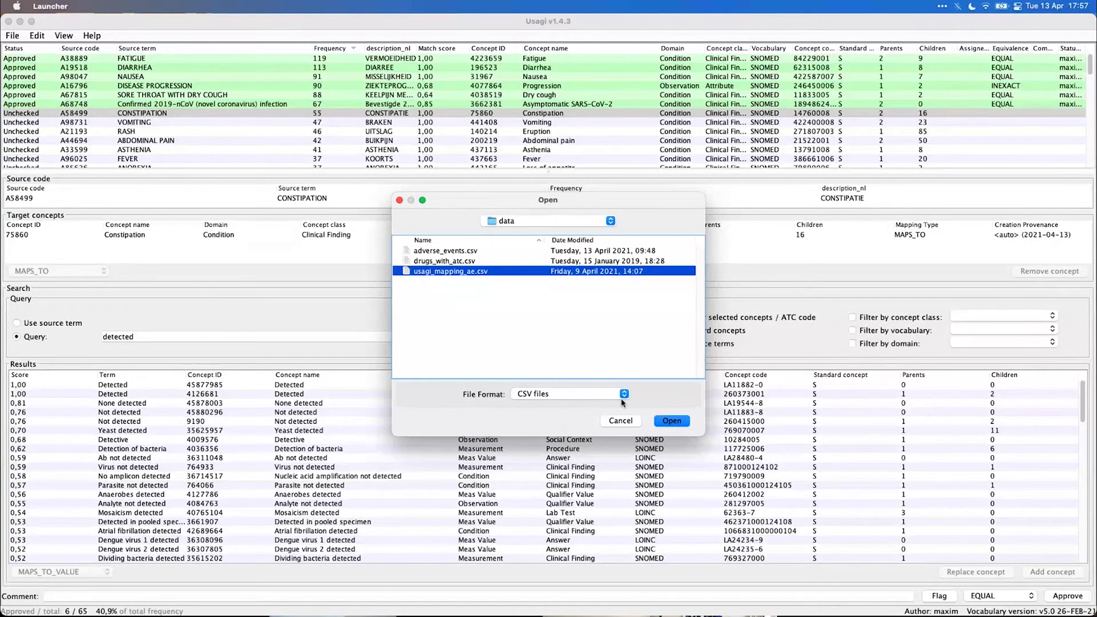
pyautogui.click(671, 422)
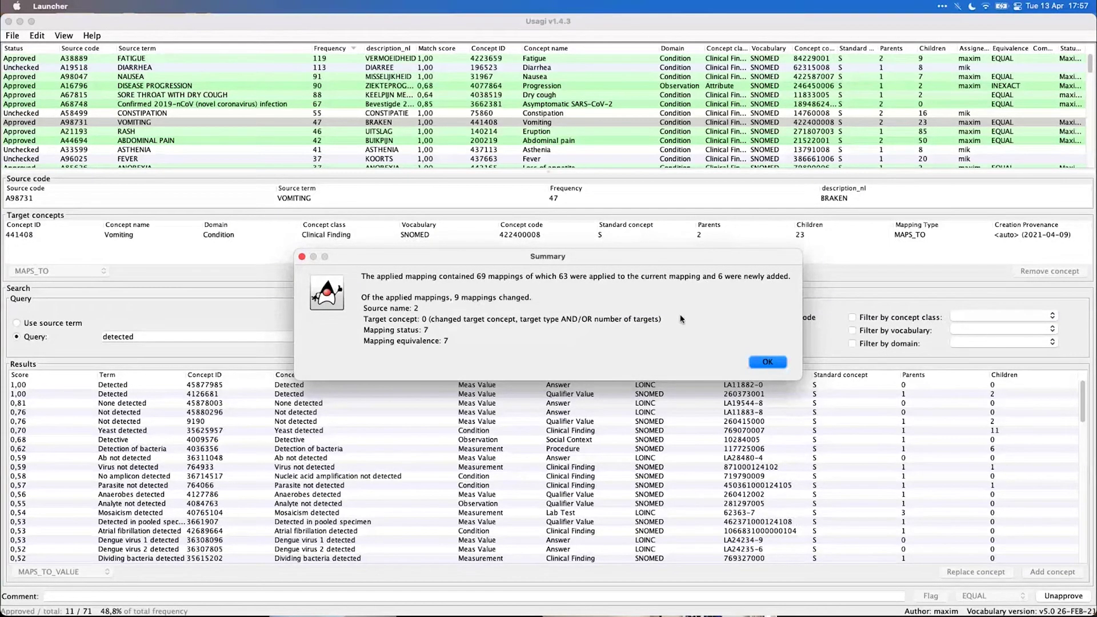
pyautogui.click(767, 362)
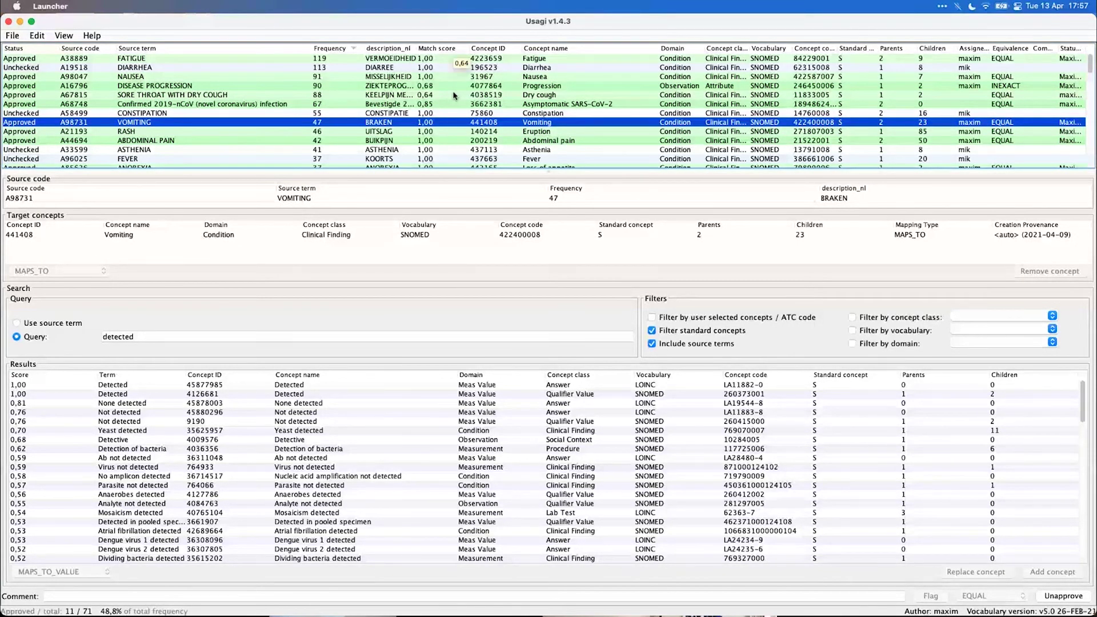
# Examine the approval statuses and assigned reviewers of the source codes in the merged mapping table.
pyautogui.scroll(-15, 403, 119)
pyautogui.scroll(15, 402, 118)
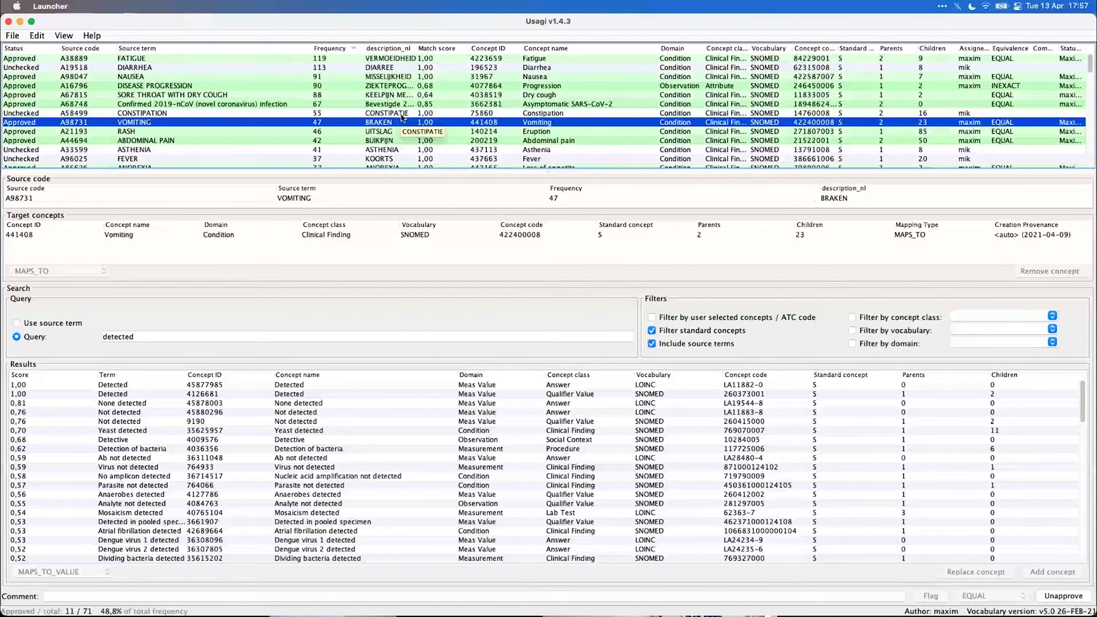
pyautogui.click(33, 37)
pyautogui.click(293, 58)
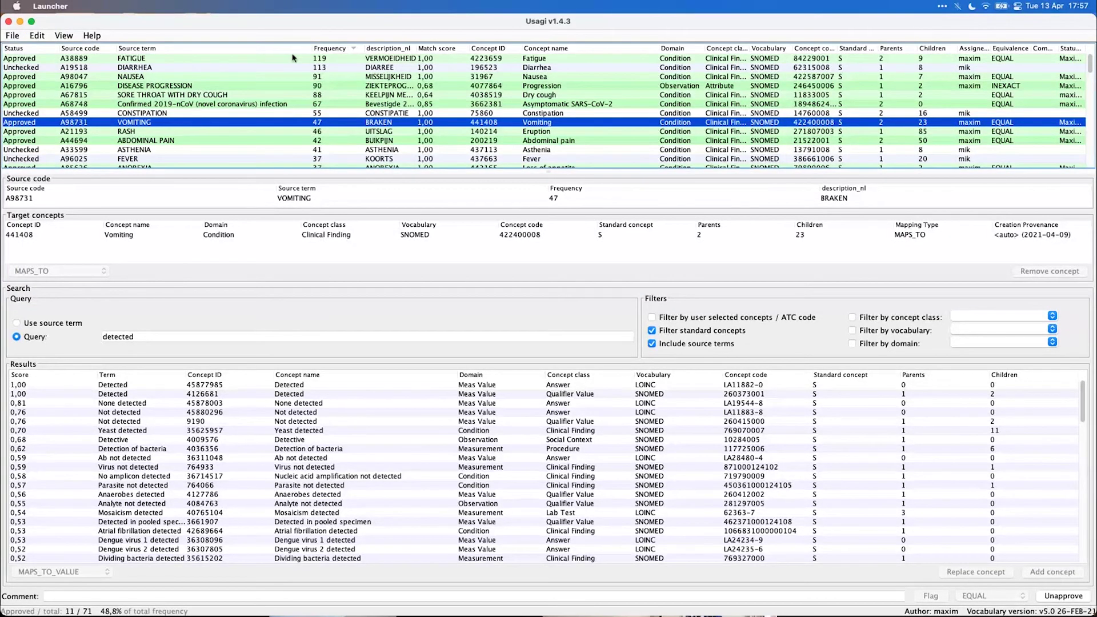
pyautogui.click(967, 67)
pyautogui.press('super+a')
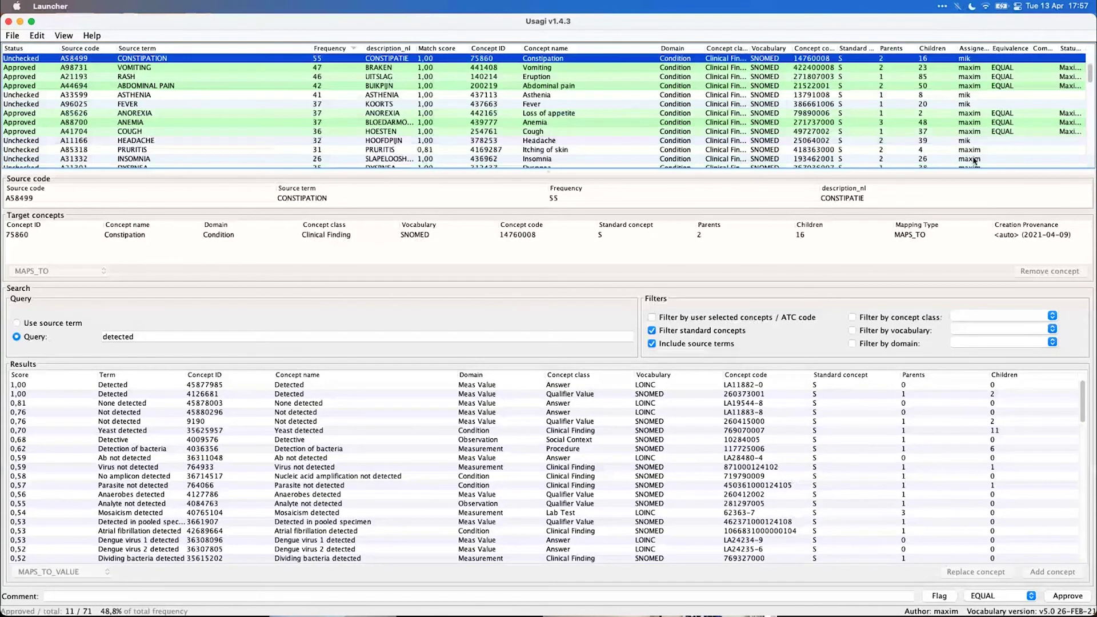
pyautogui.click(973, 141)
pyautogui.scroll(2, 980, 114)
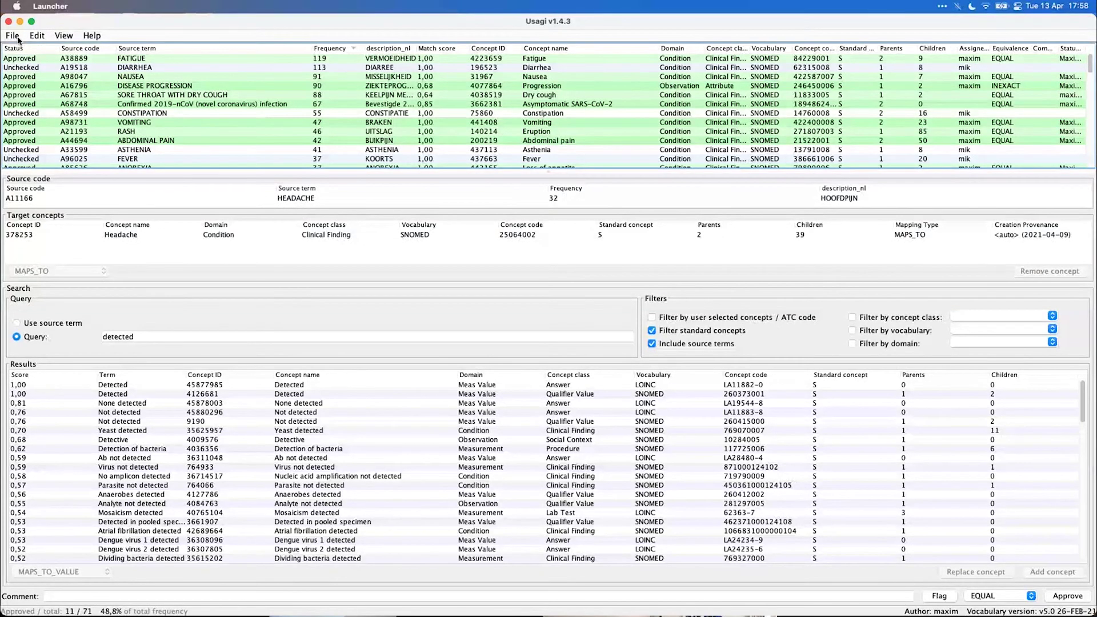
# Save the mapping as a CSV file named usagi_mapping_demo in the data folder.
pyautogui.click(18, 39)
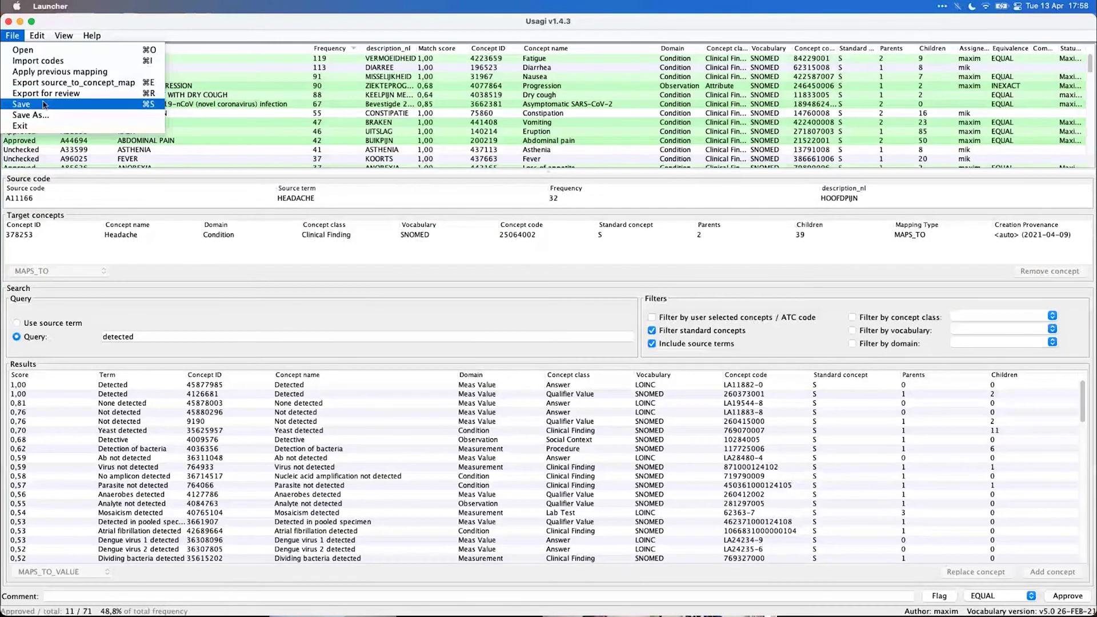
pyautogui.click(150, 104)
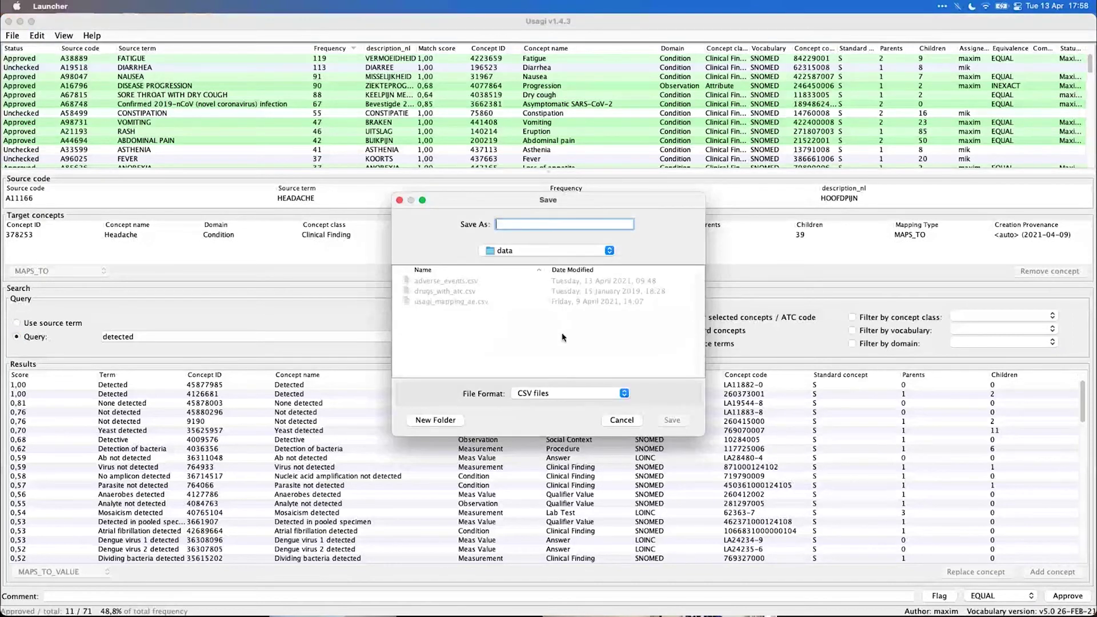
pyautogui.write('usagi_mapp')
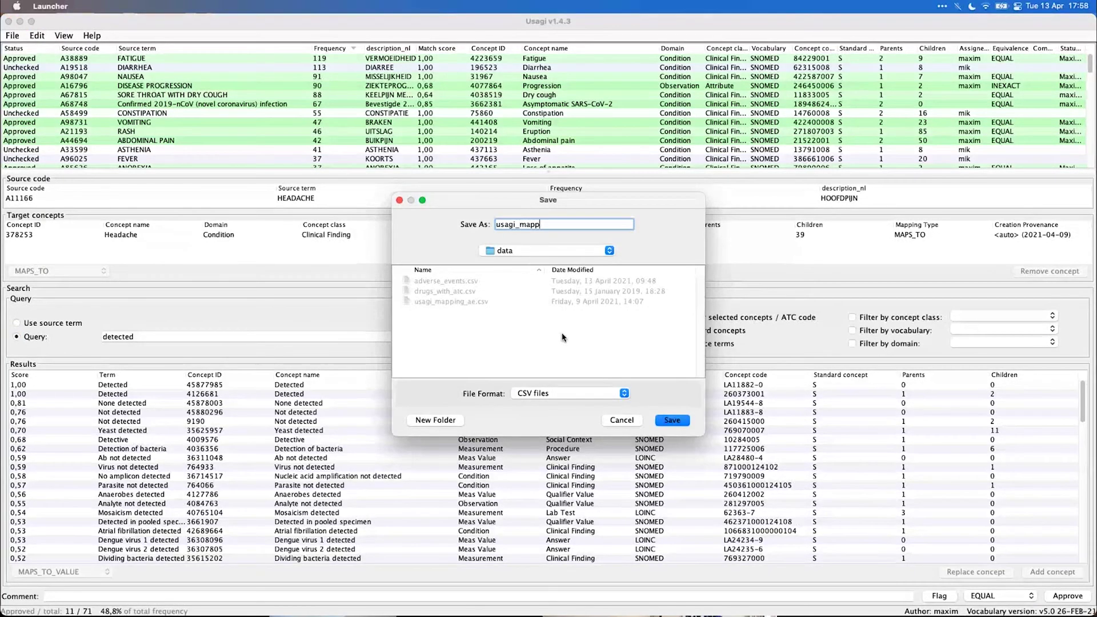
pyautogui.write('ing_demo')
pyautogui.click(672, 420)
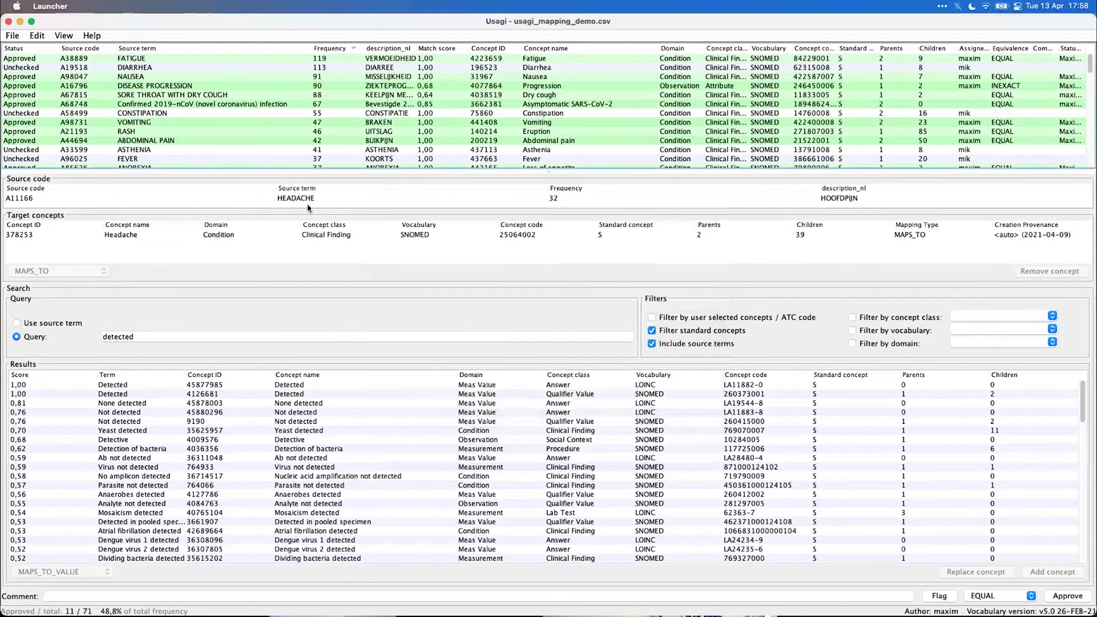
# Export only the approved mappings as a source_to_concept_map with source vocabulary id ae_demo, saved as CSV file stcm_ae in the data folder.
pyautogui.click(14, 36)
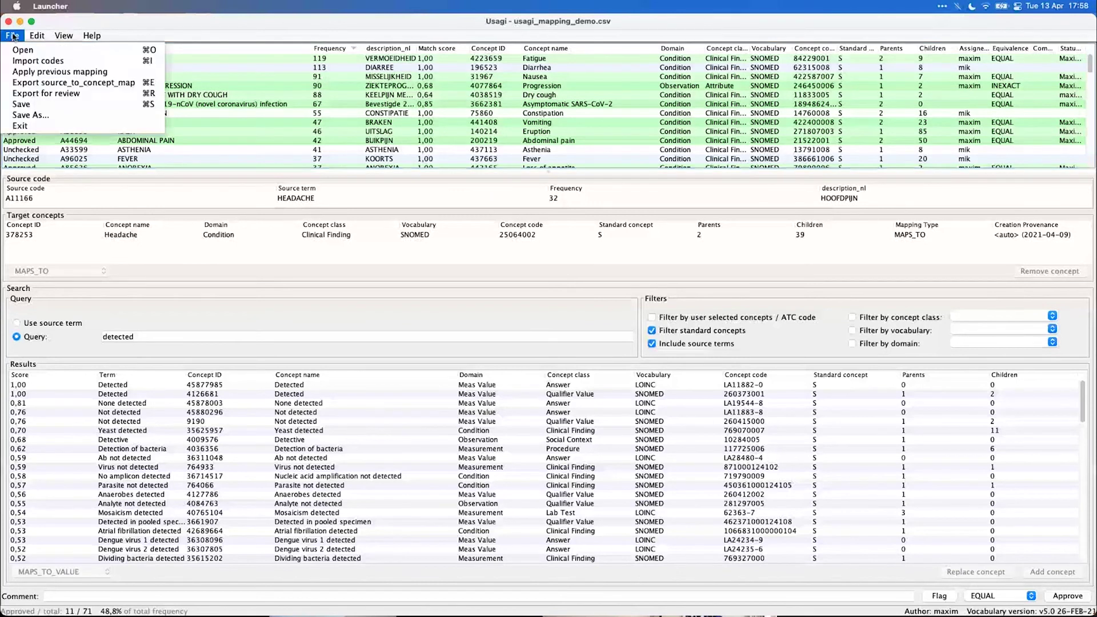
pyautogui.click(57, 93)
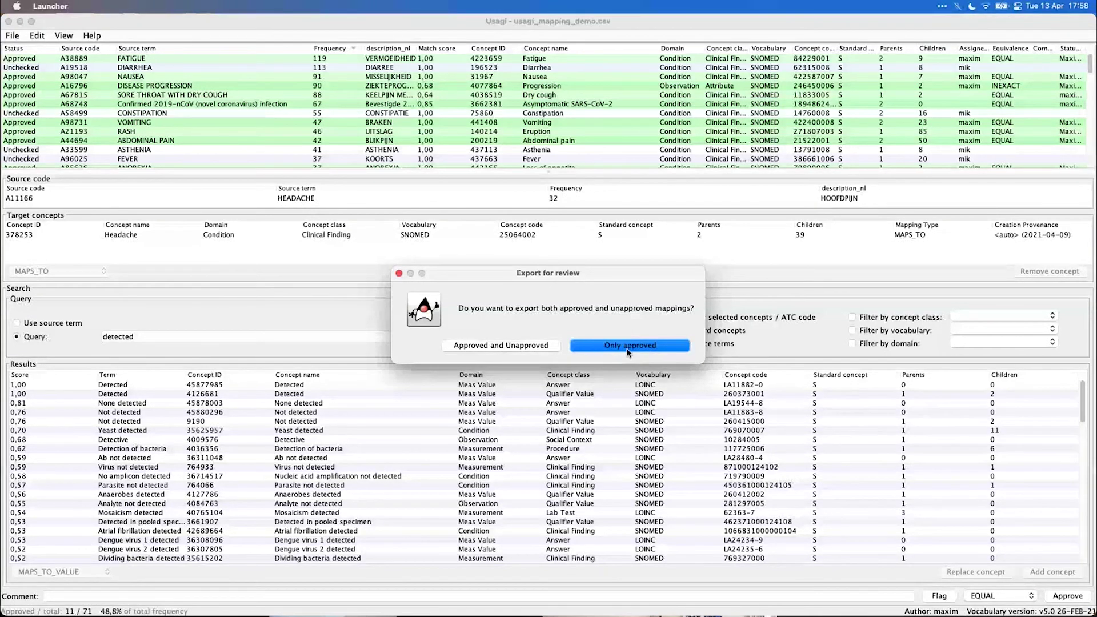
pyautogui.click(601, 349)
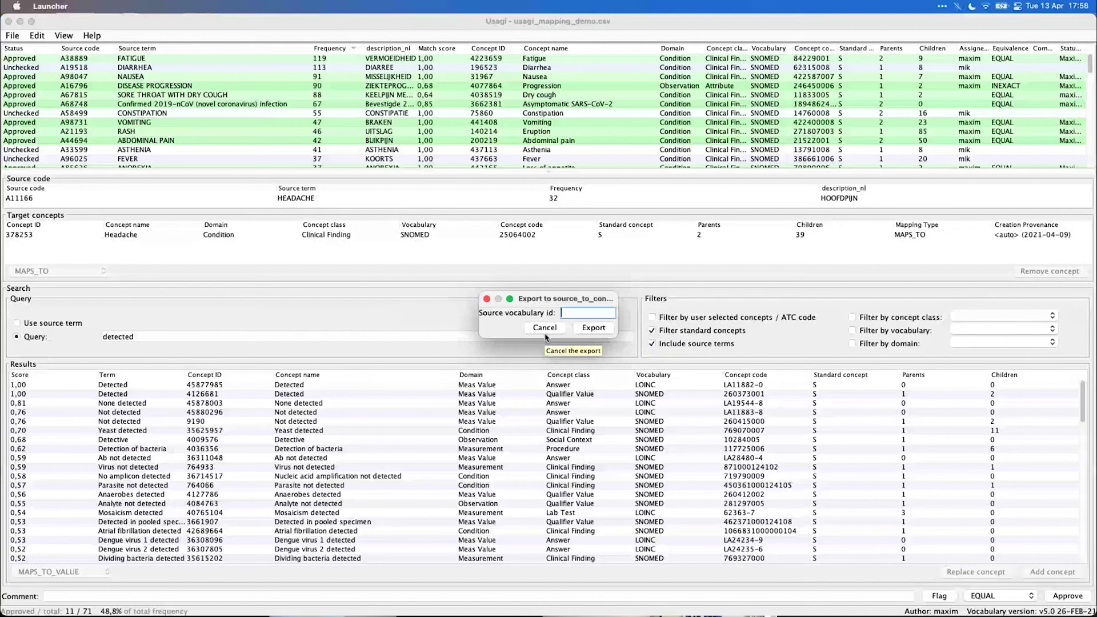
pyautogui.write('ae_demo')
pyautogui.click(578, 334)
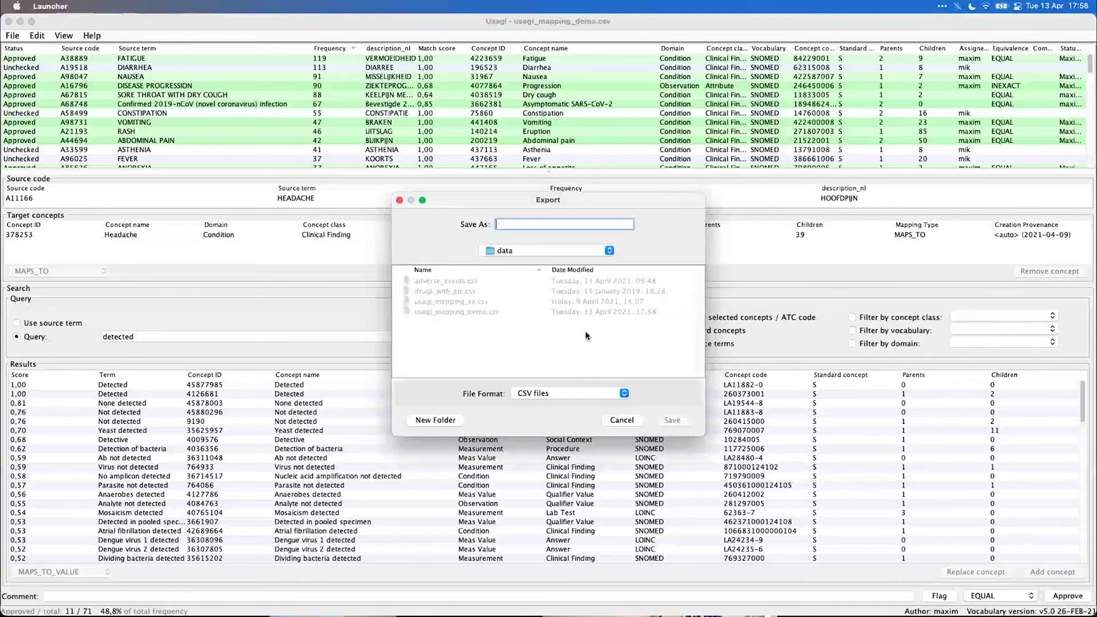
pyautogui.write('stcm_ae')
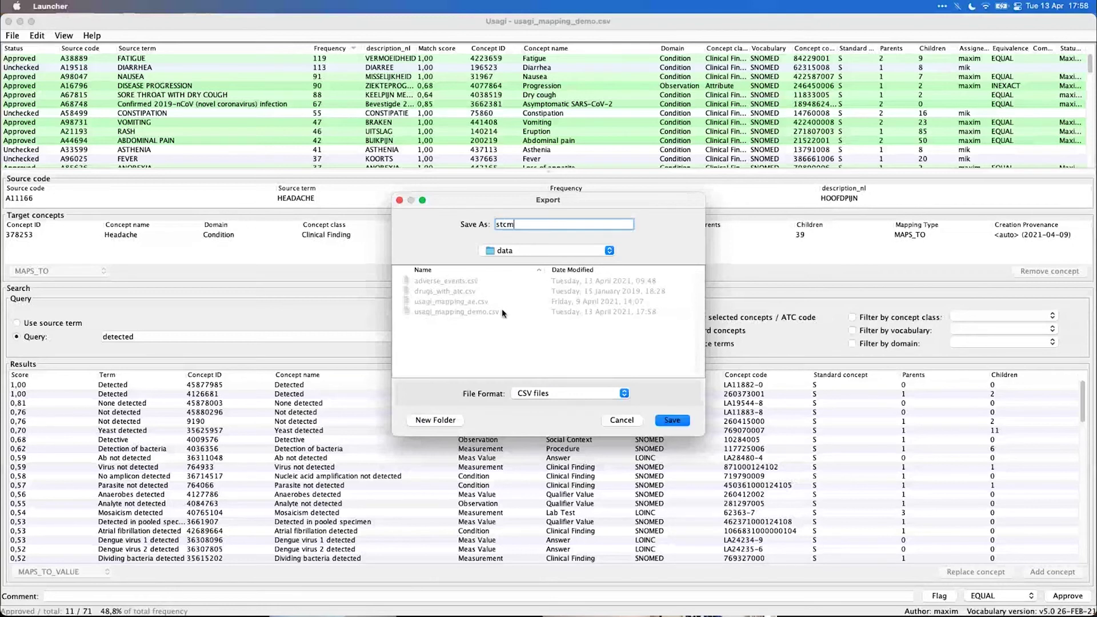
pyautogui.click(672, 420)
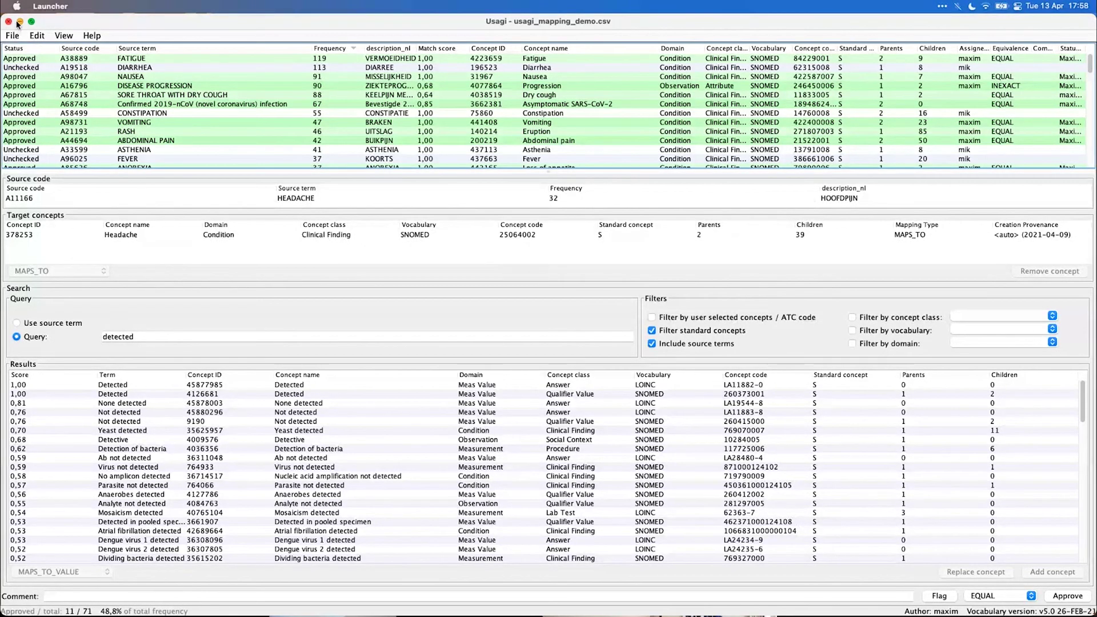
# Open the exported stcm_ae.csv from the Usagi-tutorial data folder in Numbers and enlarge its window.
pyautogui.moveTo(32, 26)
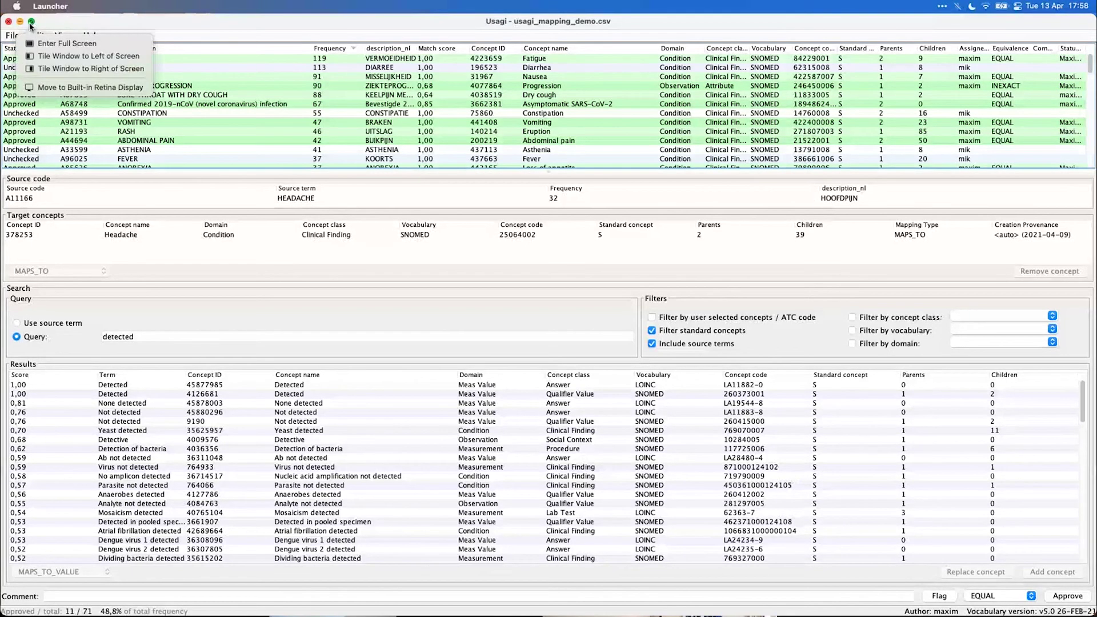
pyautogui.click(31, 23)
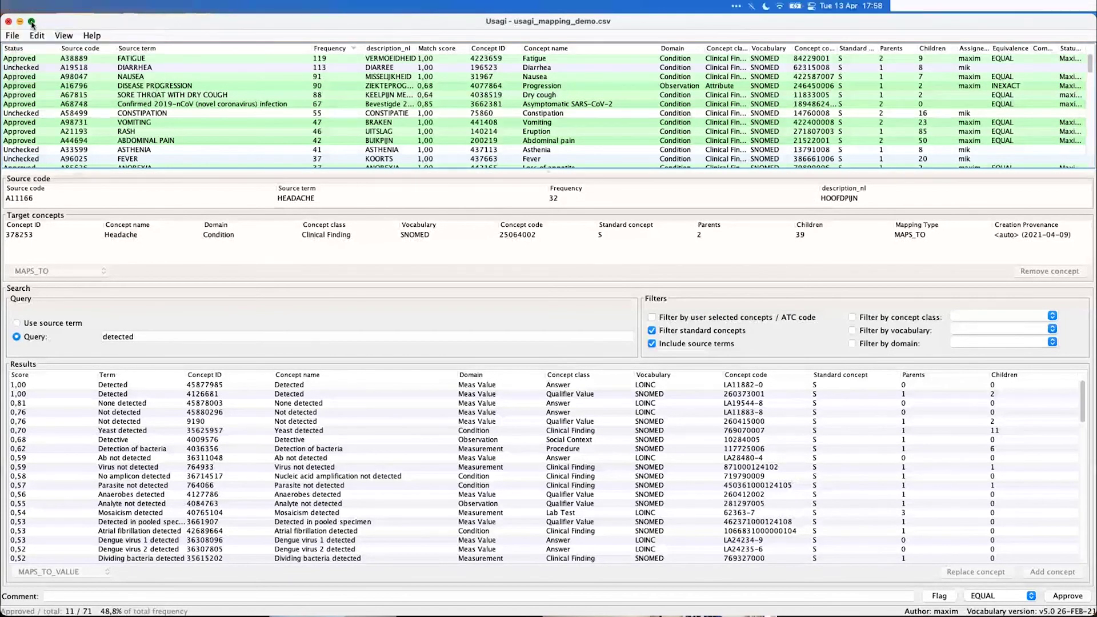
pyautogui.press('super+q')
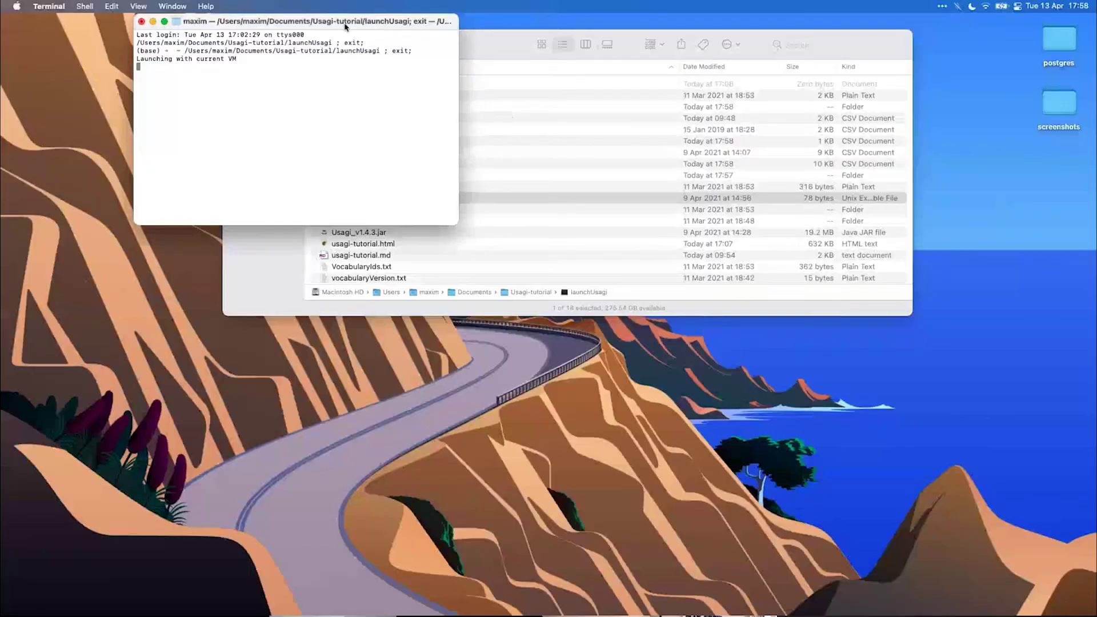
pyautogui.click(487, 43)
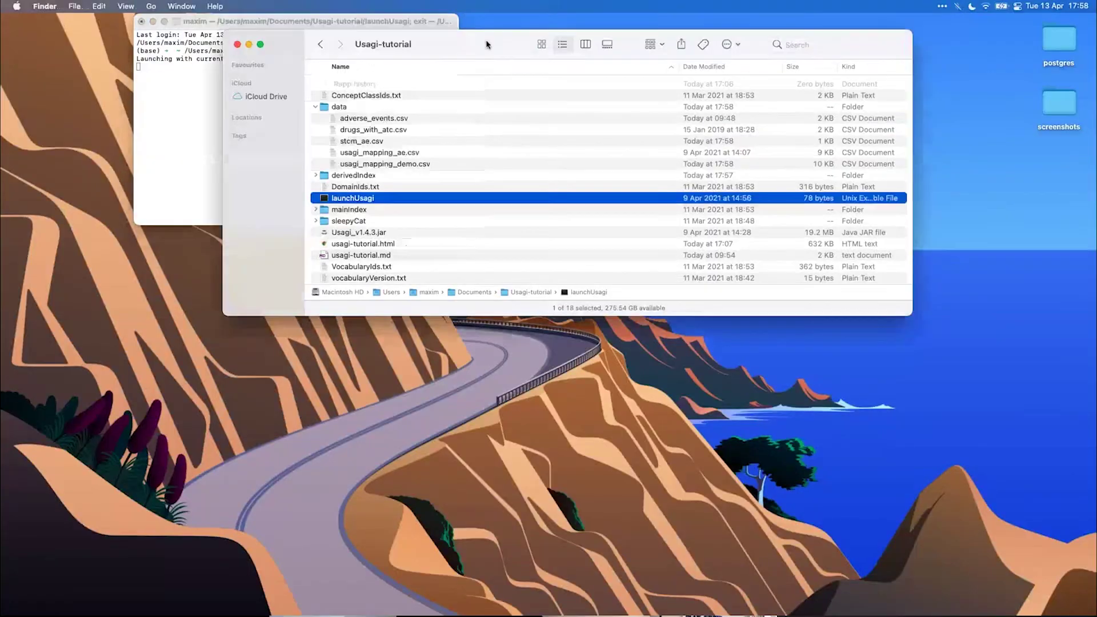
pyautogui.click(377, 142)
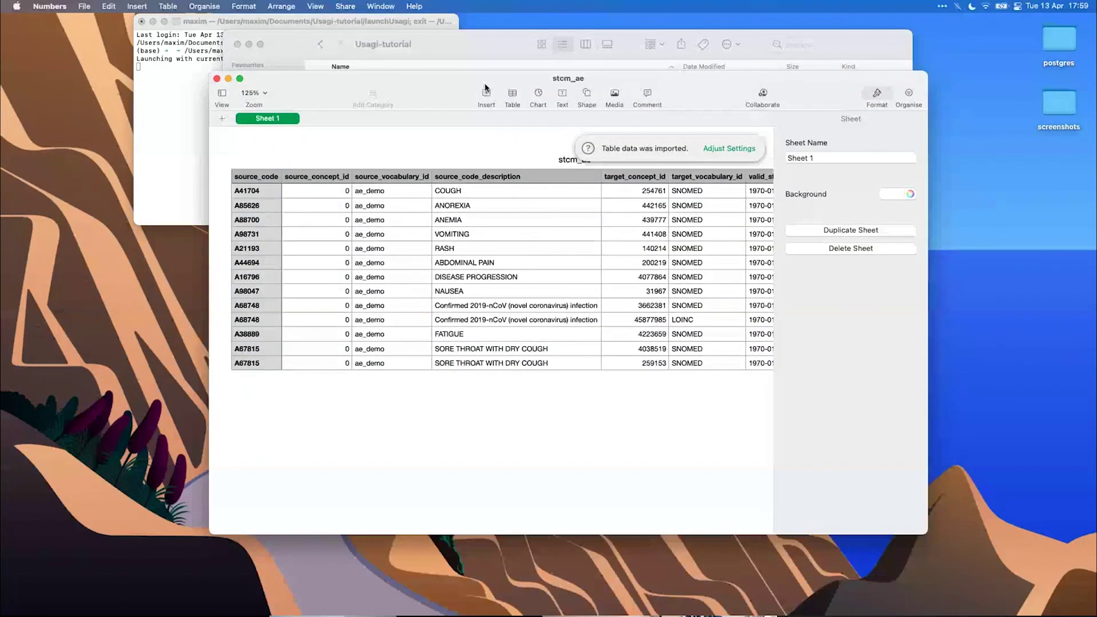
pyautogui.doubleClick(485, 88)
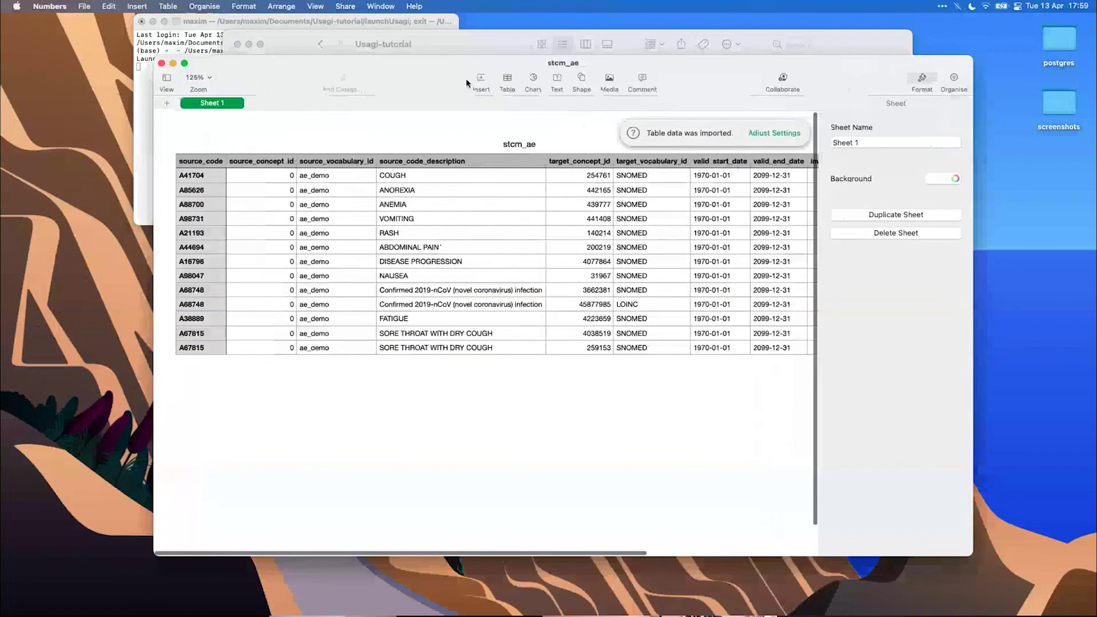
# Examine how the source codes map to target concept ids in the exported stcm_ae table.
pyautogui.moveTo(48, 133); pyautogui.dragTo(48, 206)
pyautogui.moveTo(443, 139); pyautogui.dragTo(437, 303)
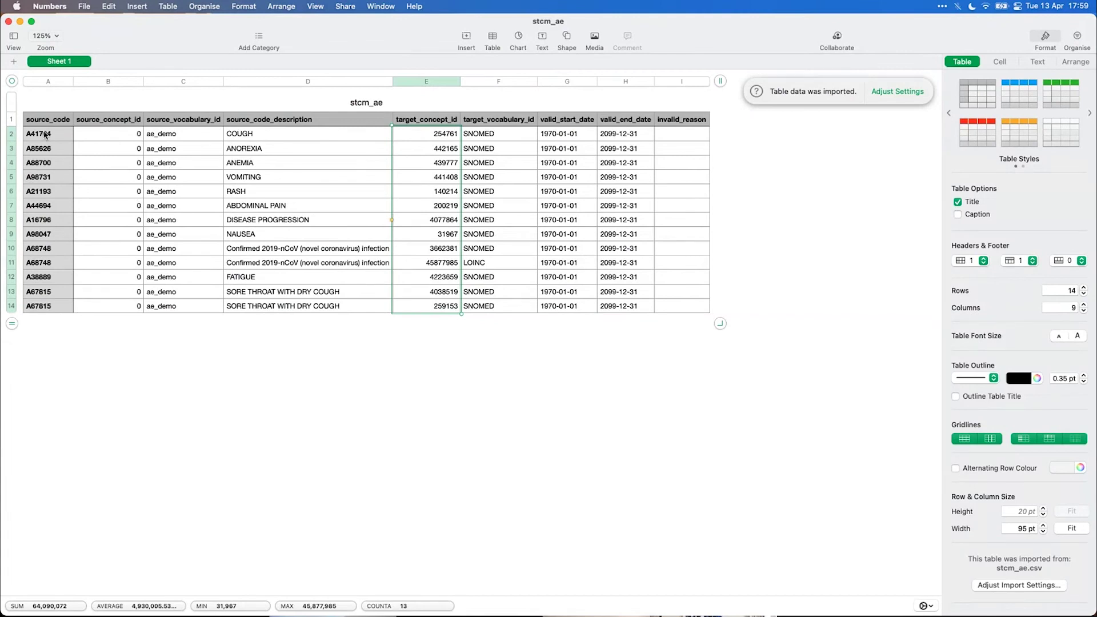
pyautogui.moveTo(45, 137); pyautogui.dragTo(432, 314)
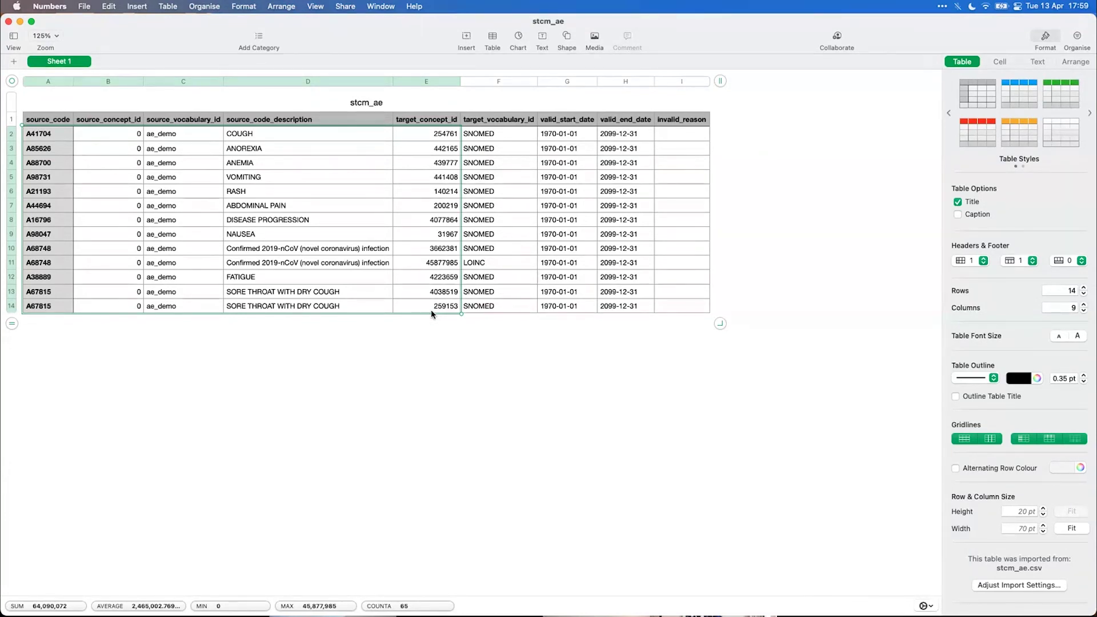
# Switch back to Usagi and check the vocabulary version and the rebuild index settings without building the index.
pyautogui.moveTo(311, 29); pyautogui.dragTo(303, 131)
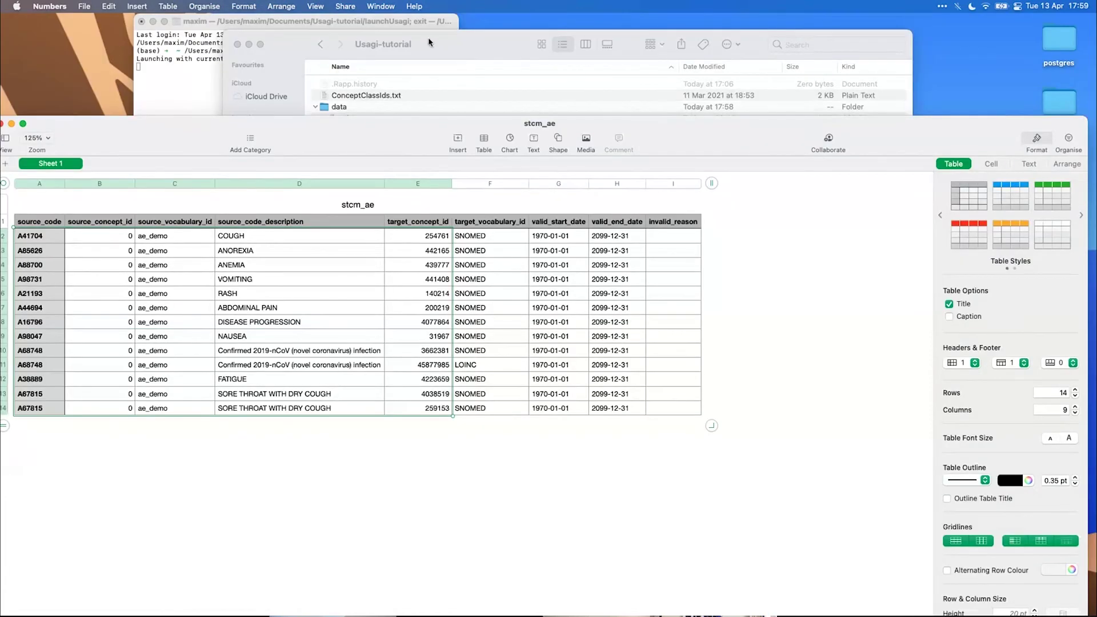
pyautogui.click(463, 48)
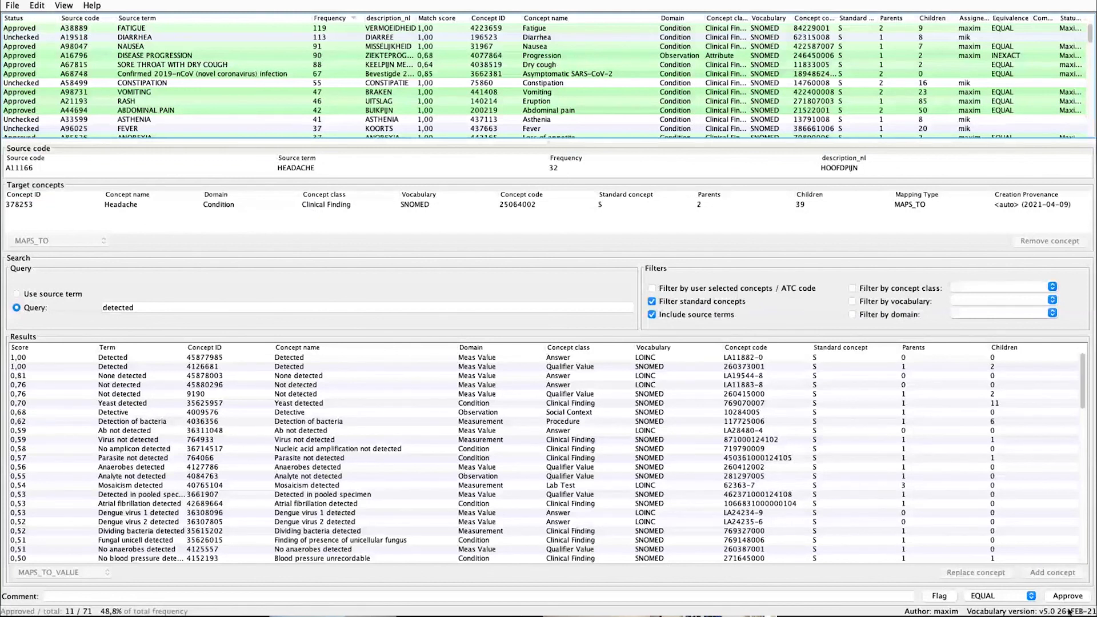
pyautogui.moveTo(1067, 613)
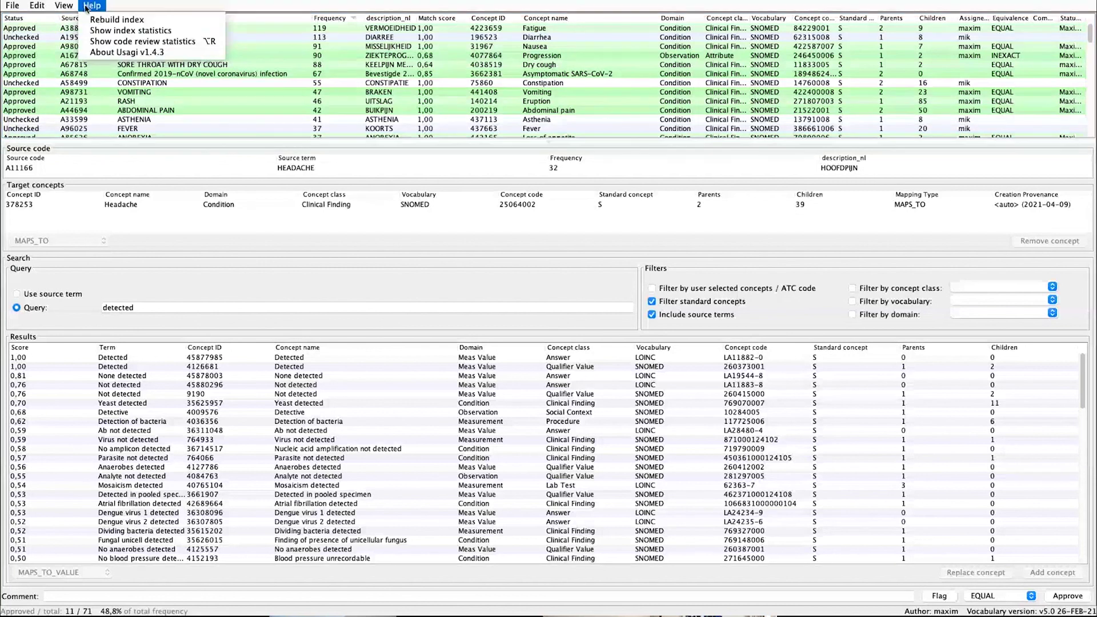
pyautogui.click(139, 21)
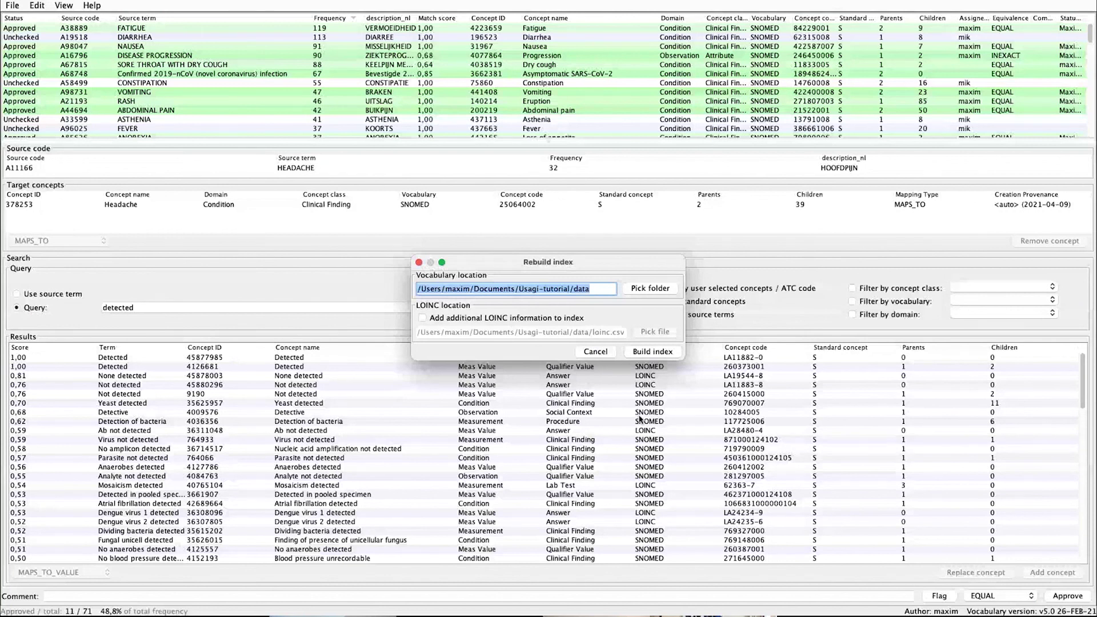
pyautogui.click(596, 352)
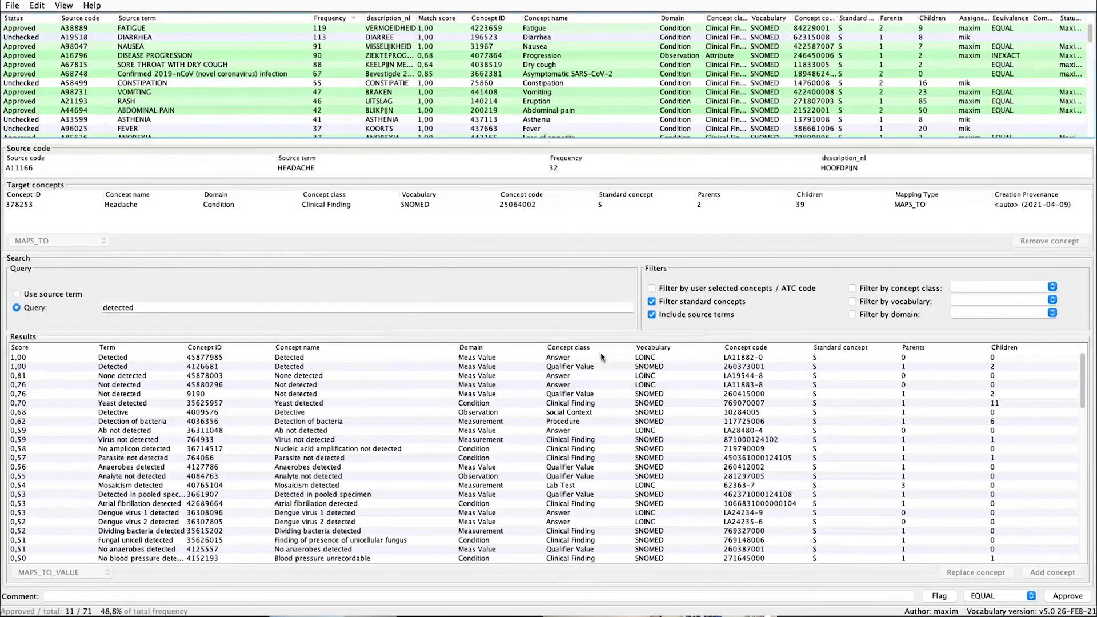